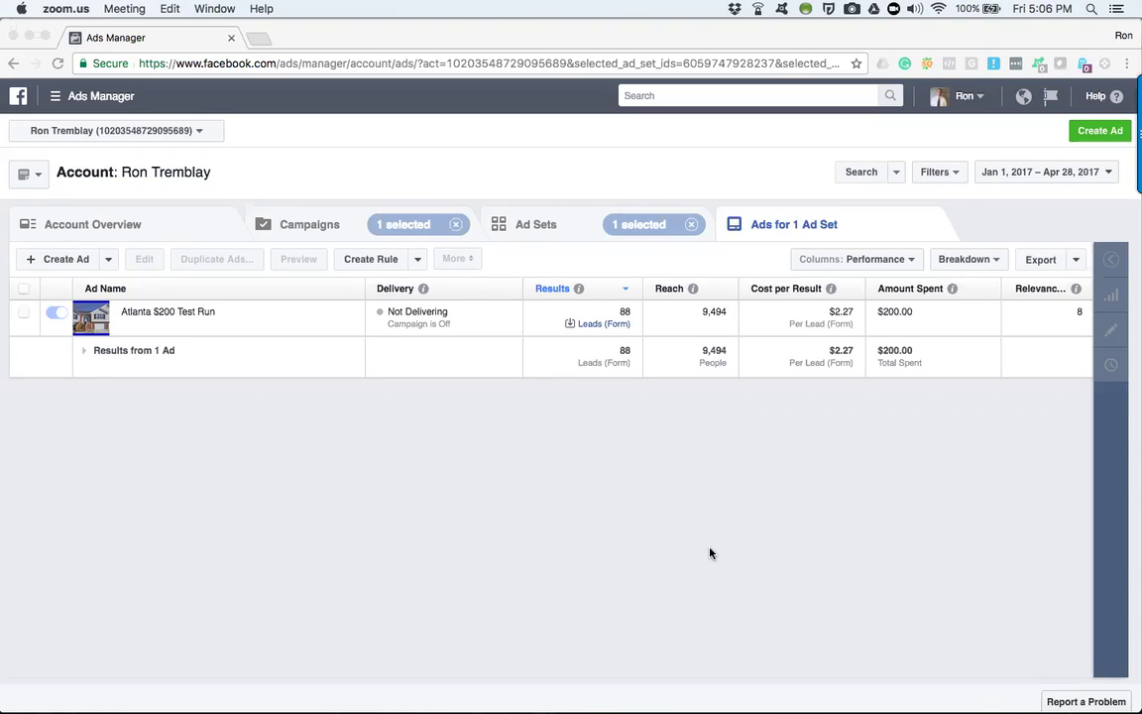
Break down the Atlanta $200 Test Run ad's results by age and gender and look through the segment rows
left_click(997, 259)
left_click(912, 289)
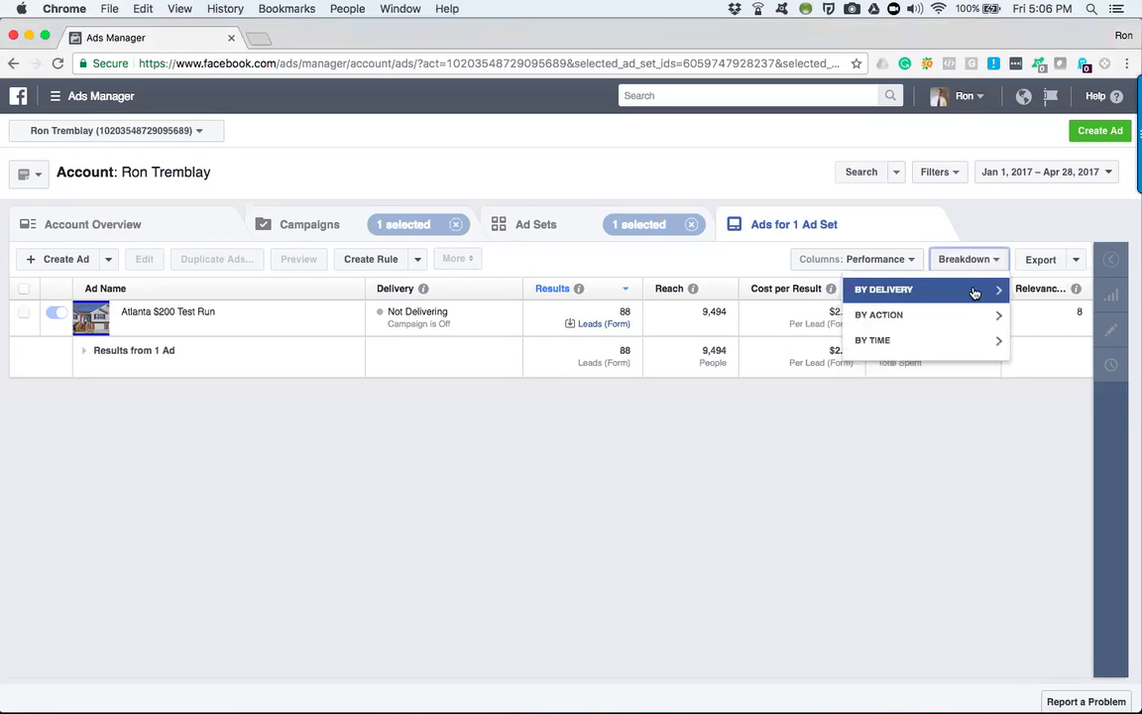
left_click(885, 299)
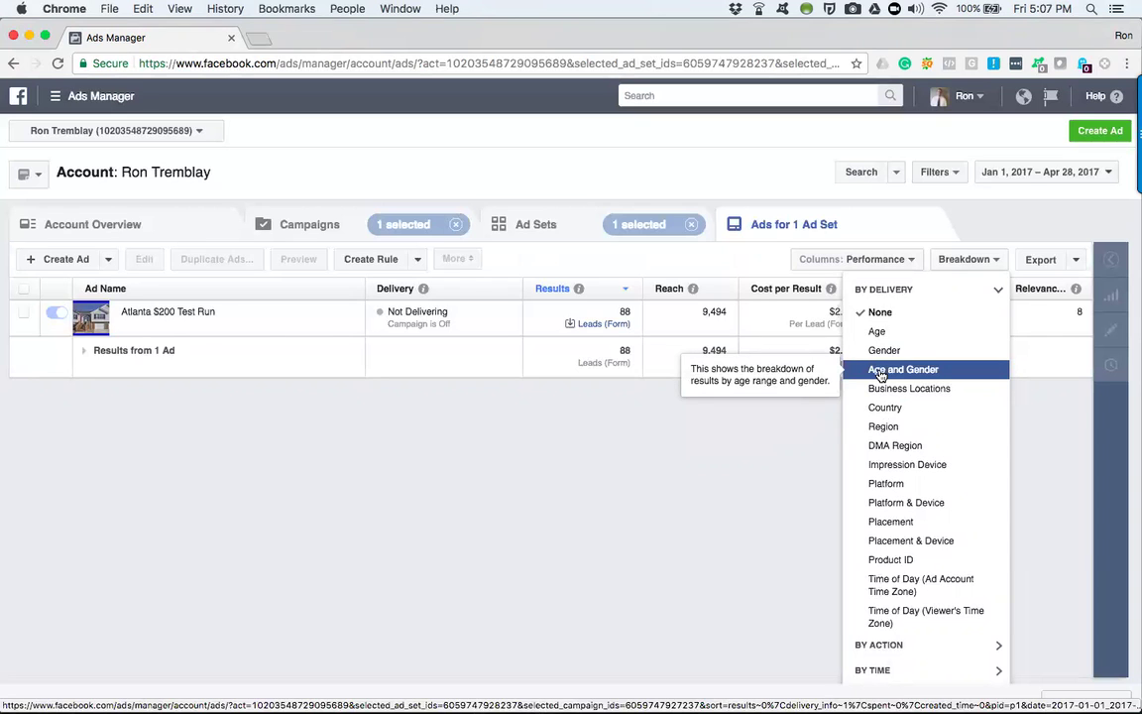
left_click(880, 370)
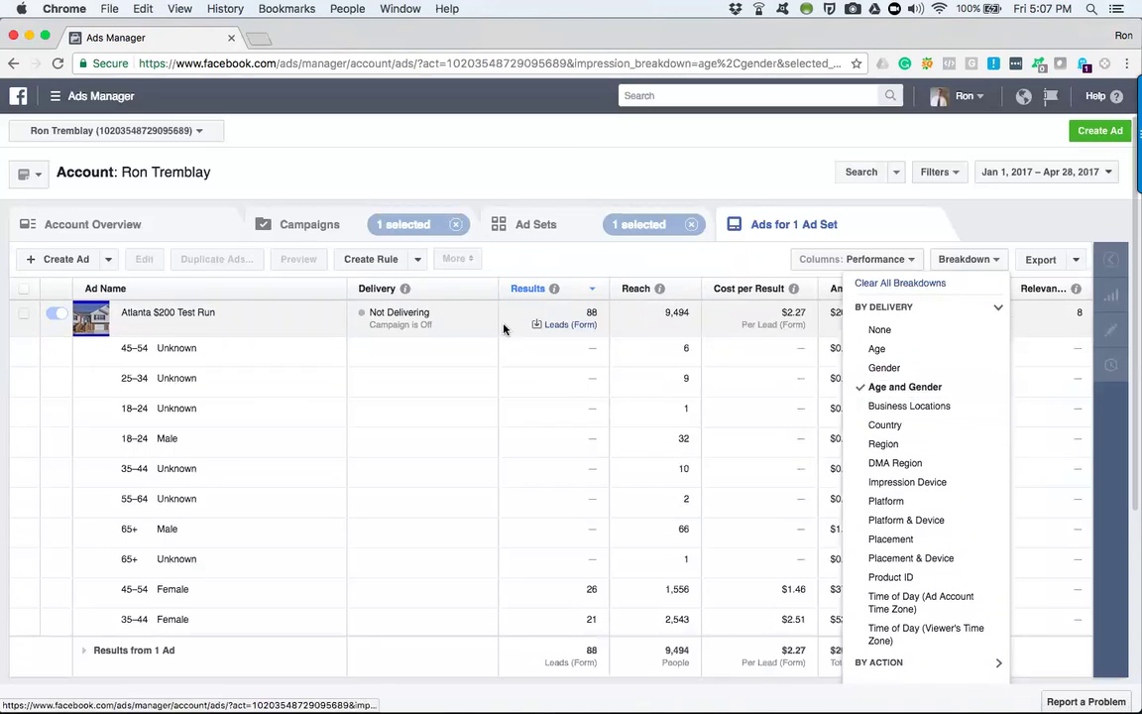
left_click(419, 401)
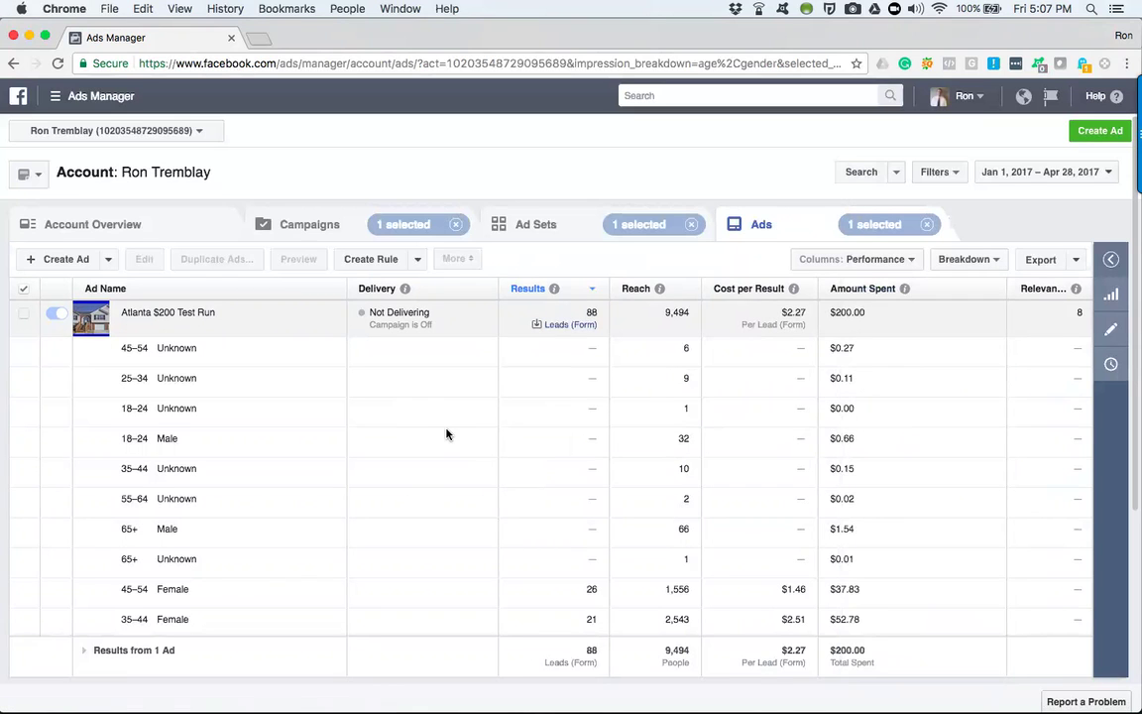
scroll(446, 433, "down", 5)
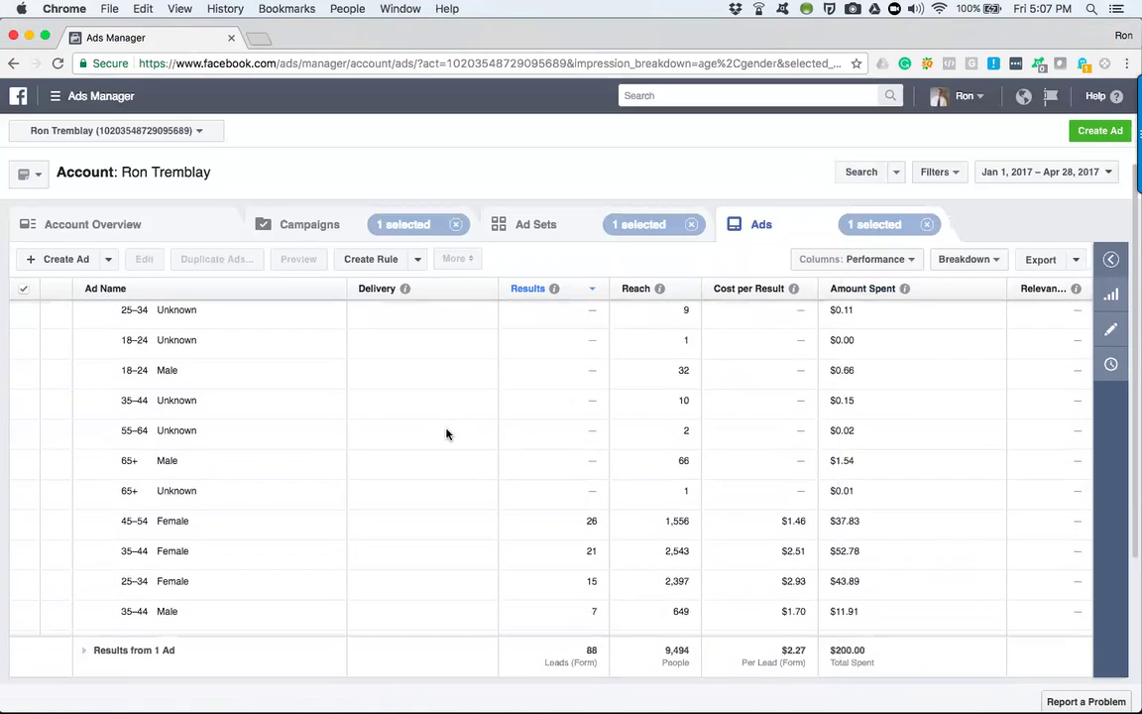
scroll(446, 433, "up", 5)
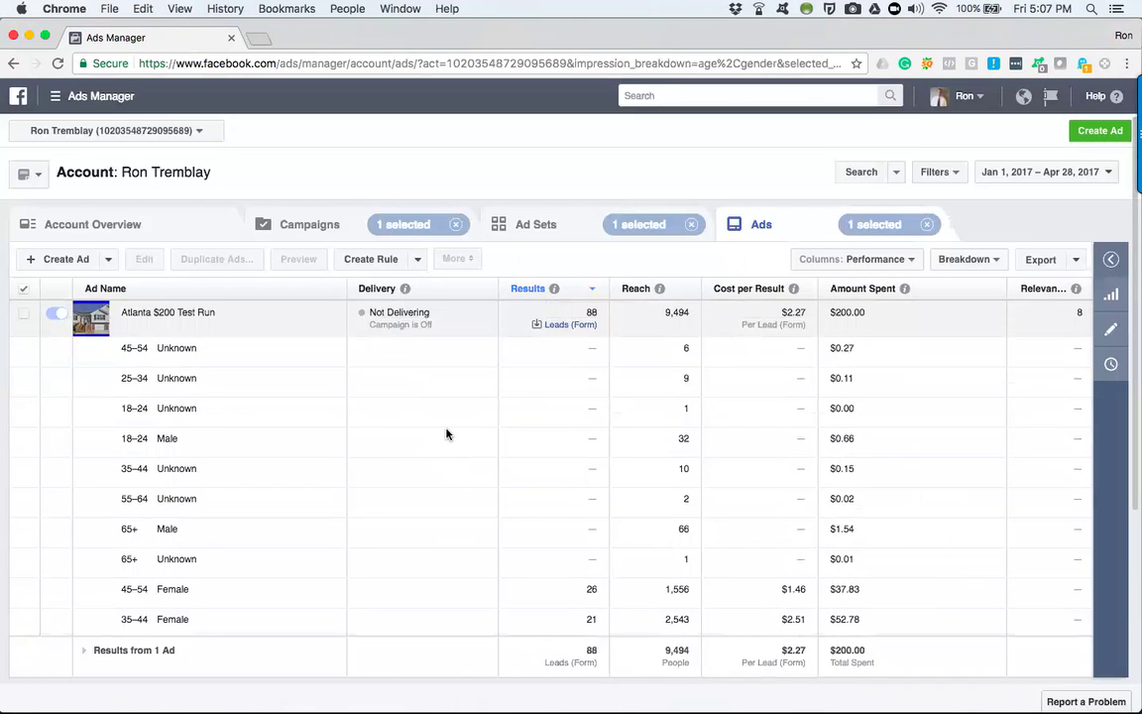
Sort the age and gender segments by reach, from highest to lowest
mouse_move(277, 309)
left_click(627, 290)
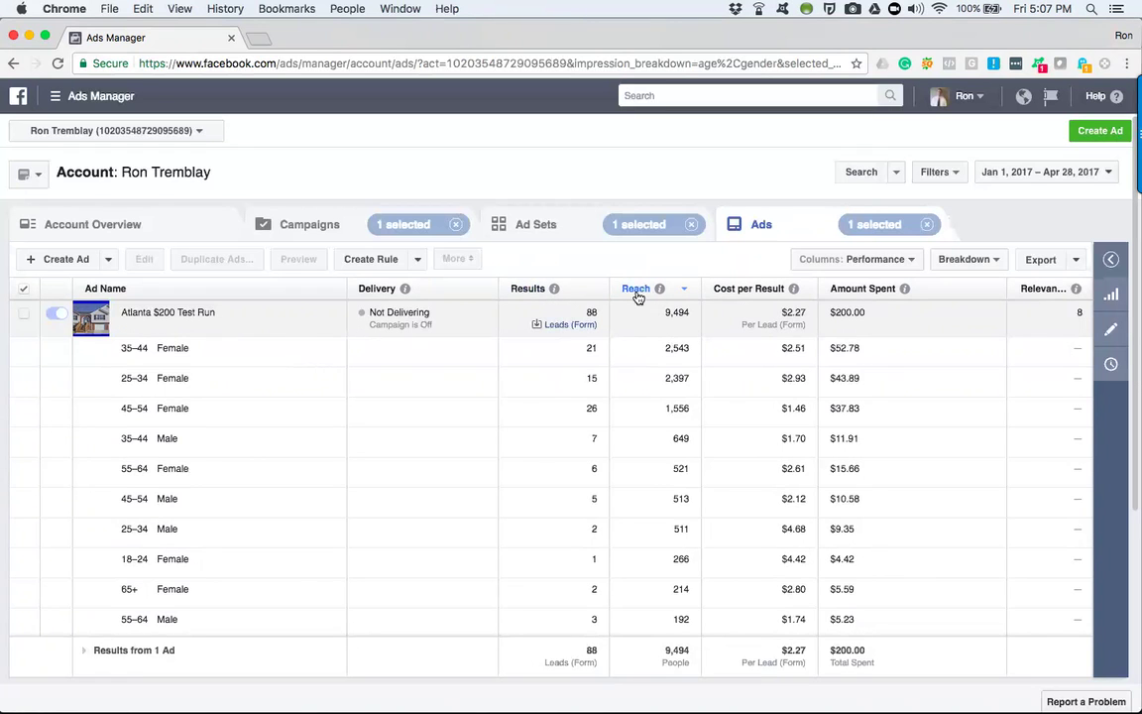
left_click(636, 289)
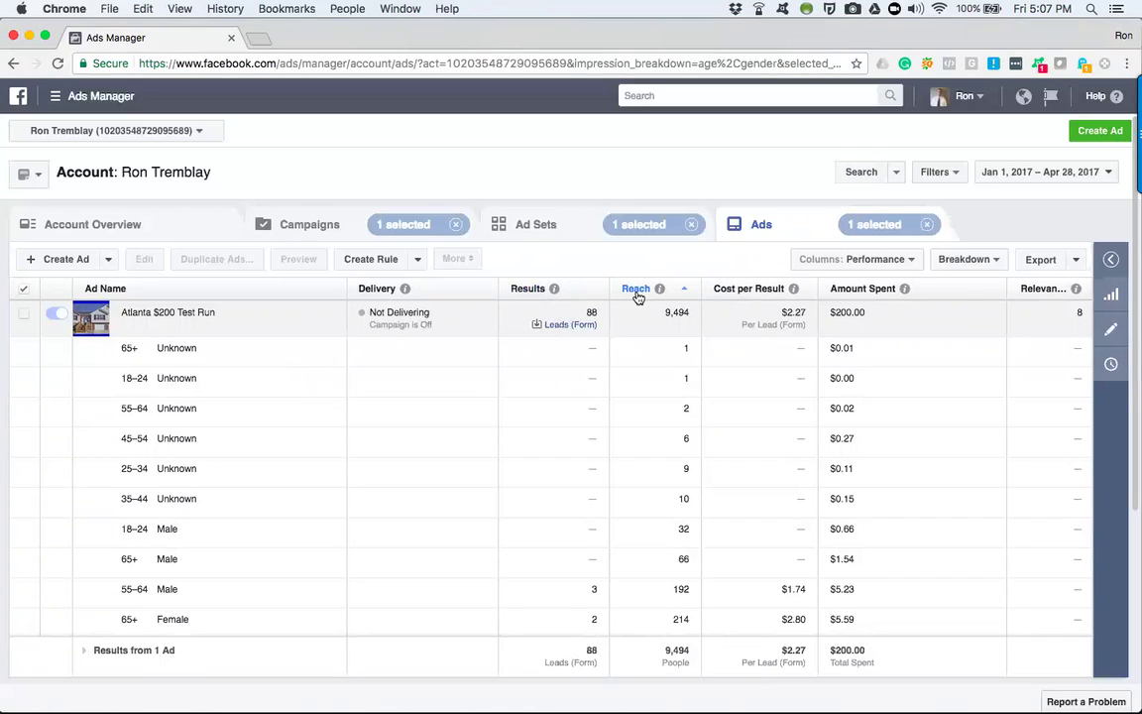
left_click(635, 289)
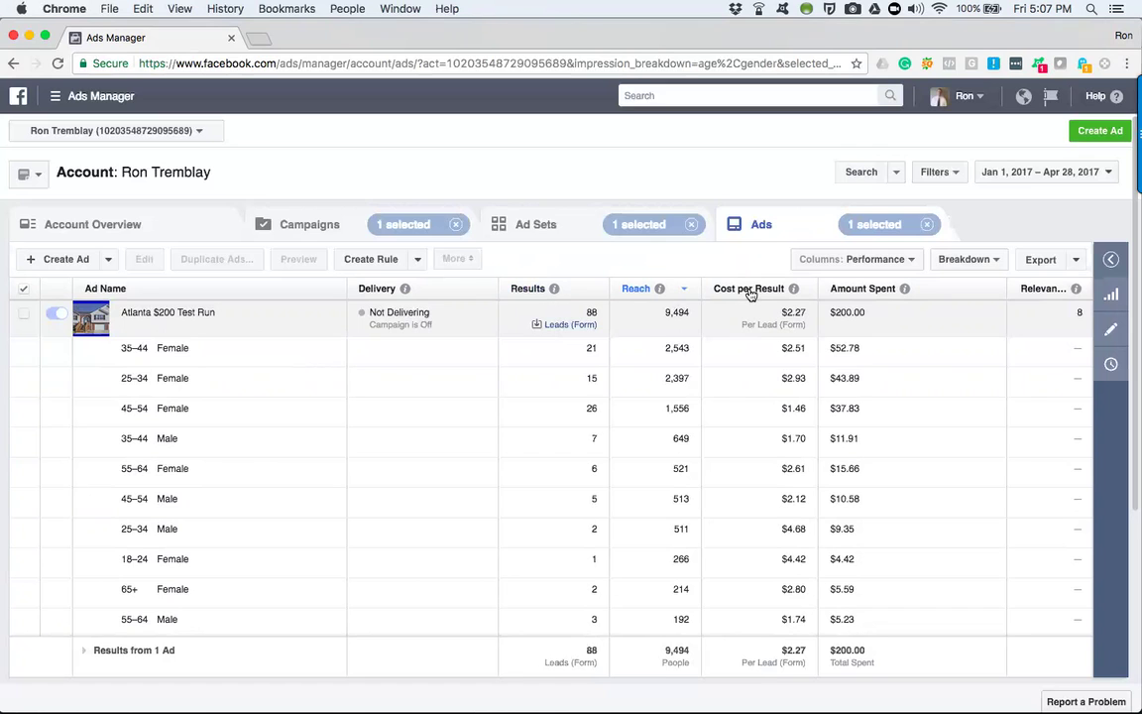
Sort the segments by cost per result, highest first, and examine the 25–34 male segment and its reach
left_click(750, 289)
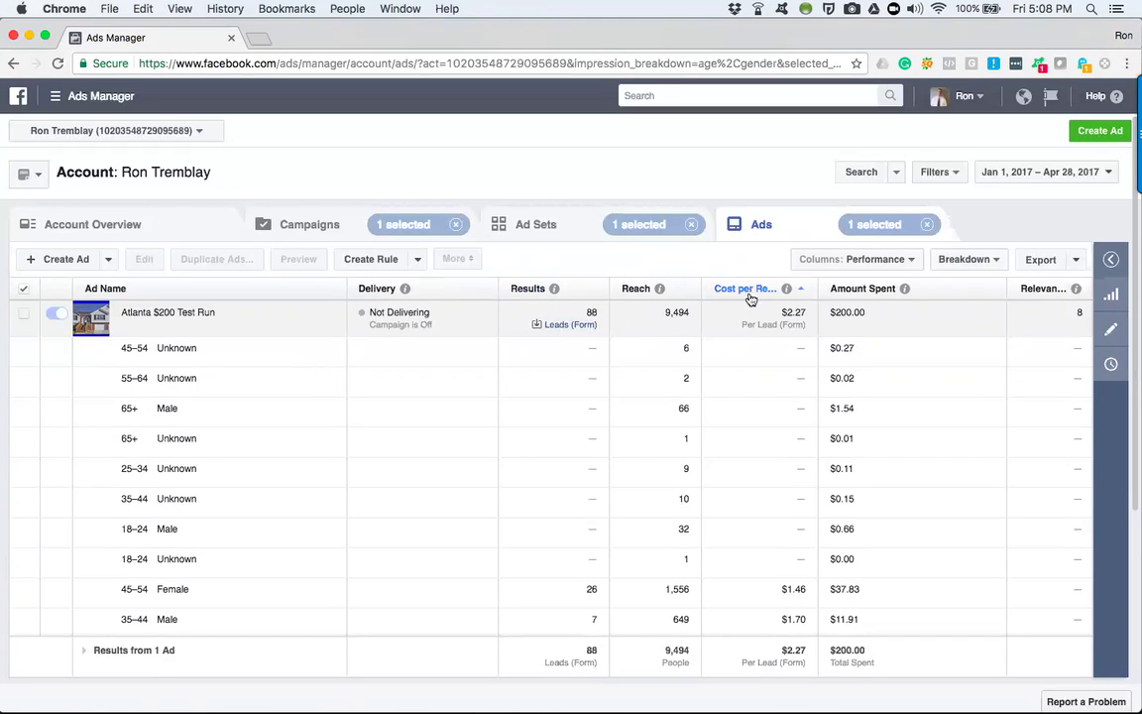
left_click(752, 294)
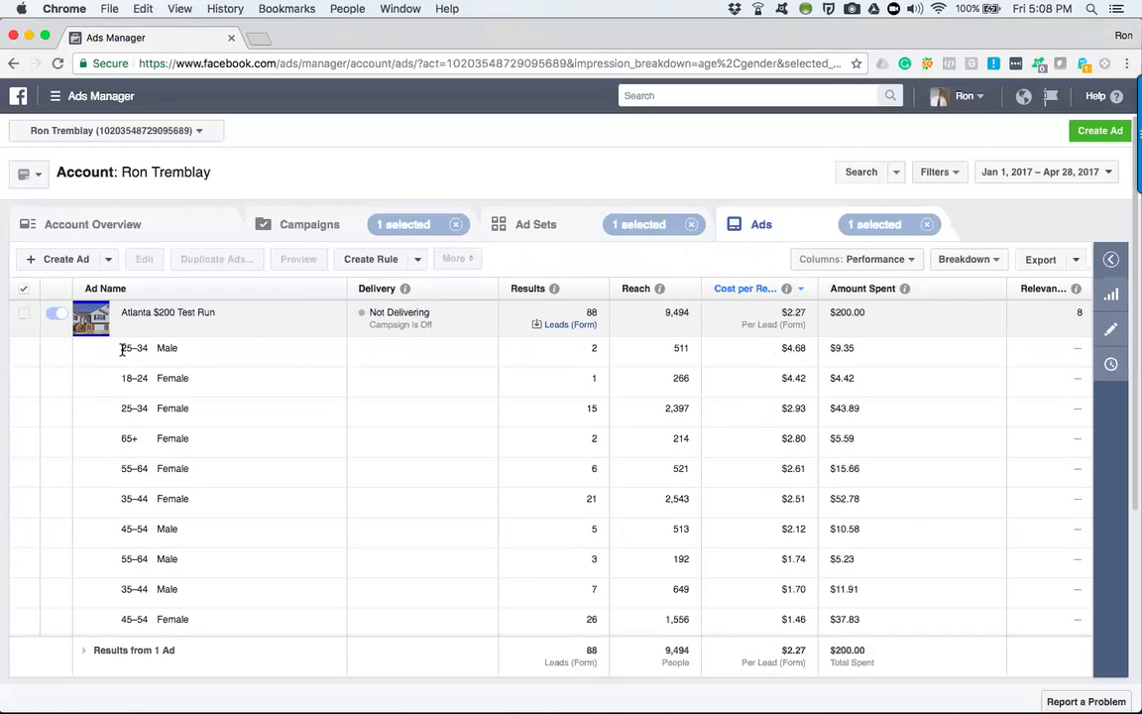
left_click_drag(120, 348, 191, 347)
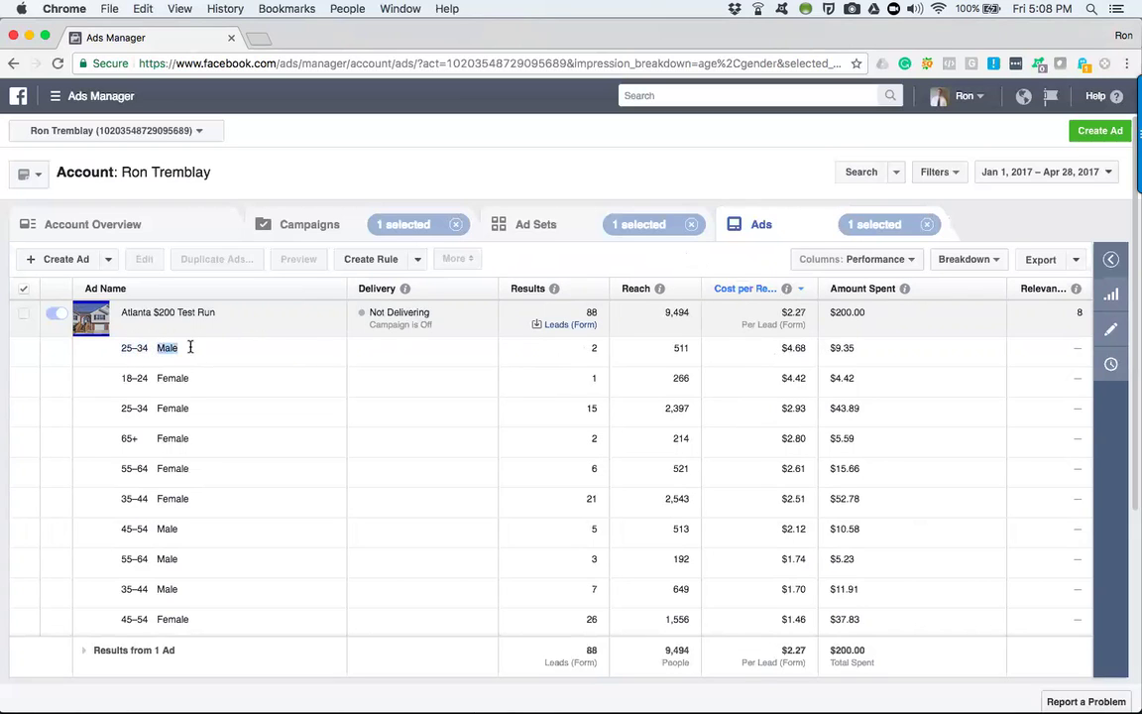
double_click(679, 347)
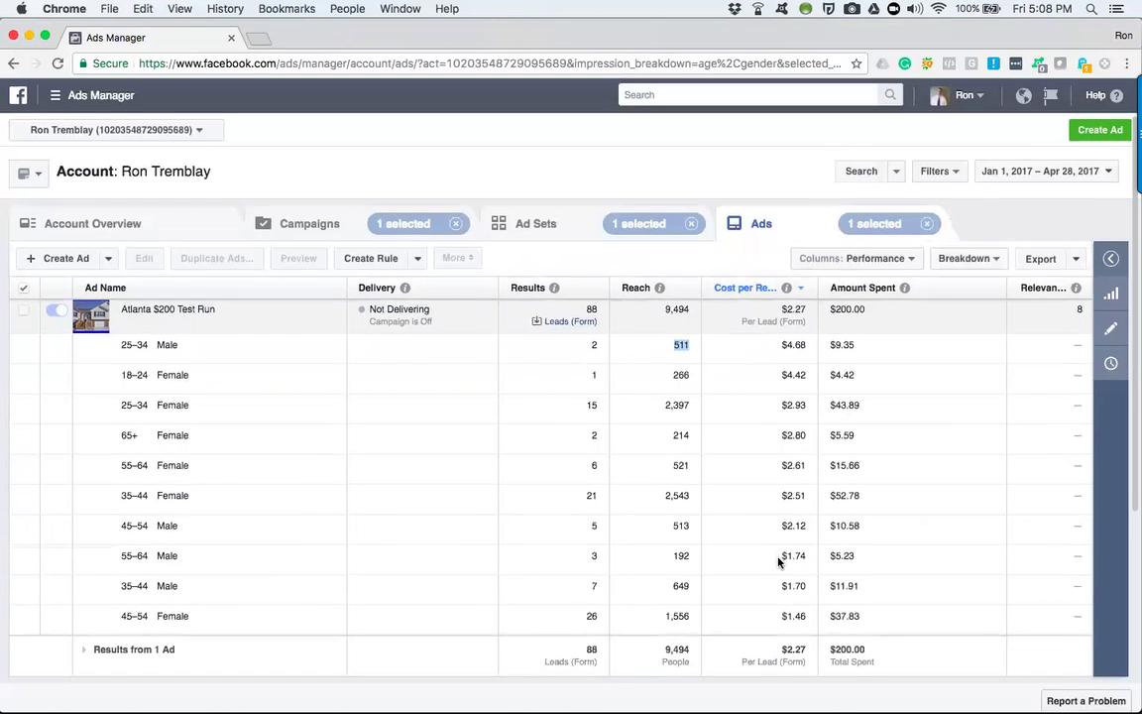
scroll(780, 561, "down", 1)
scroll(778, 562, "down", 1)
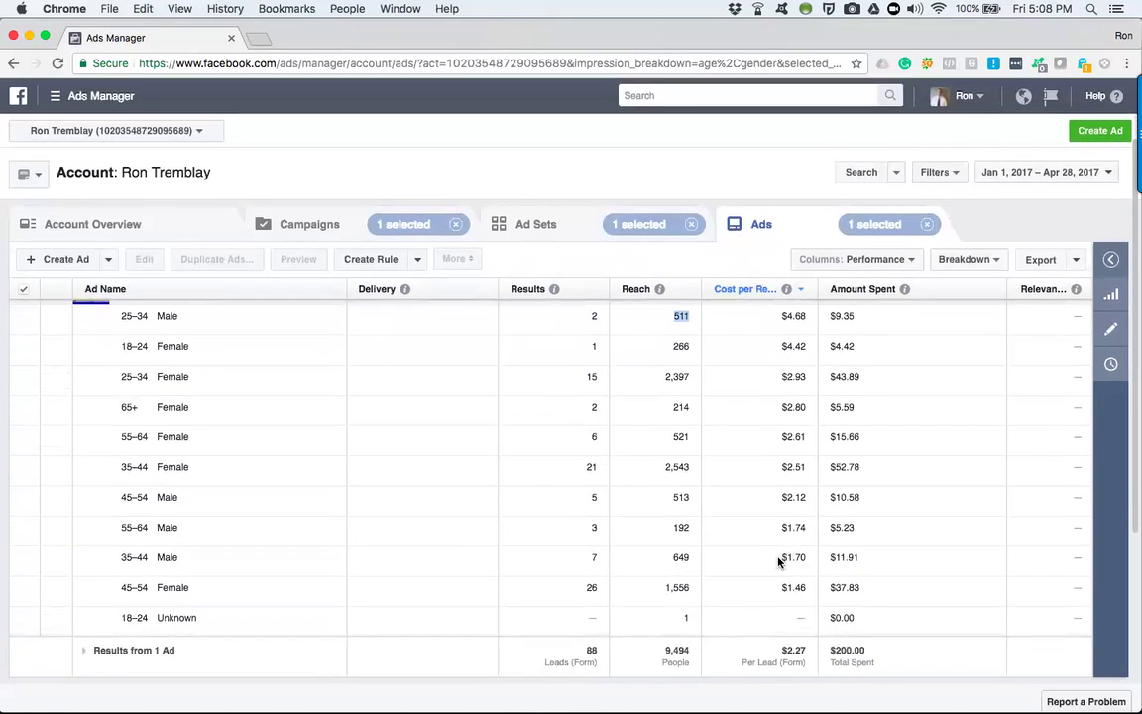
scroll(778, 562, "up", 1)
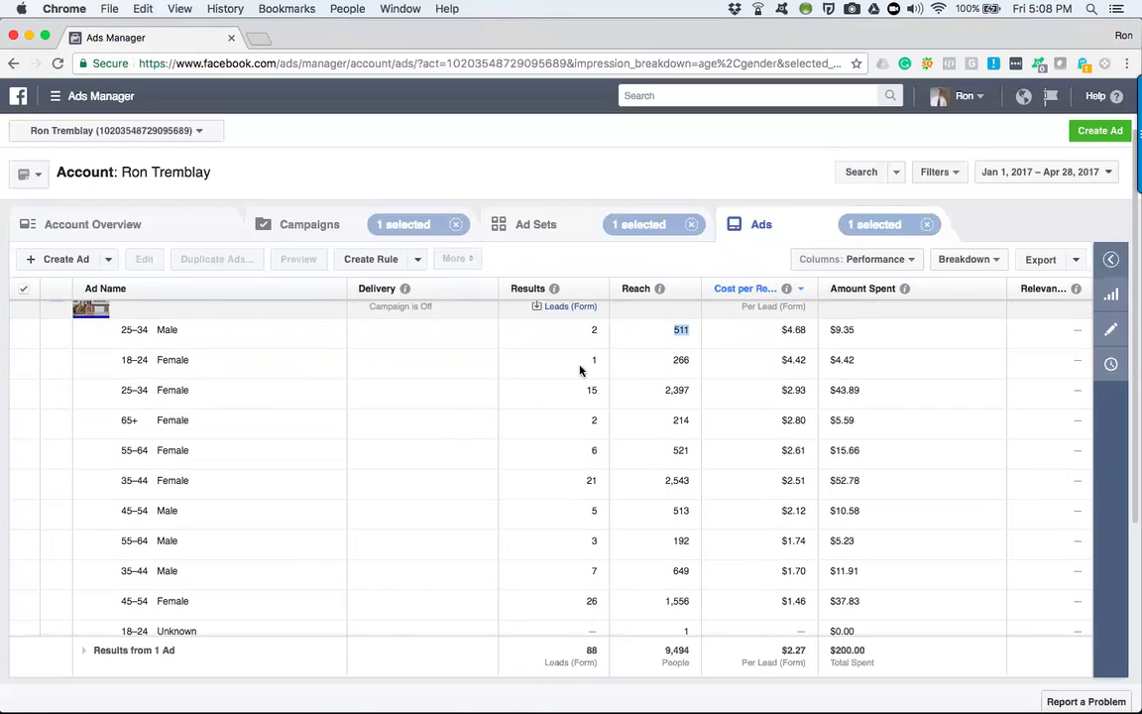
Highlight the 45–54 female segment's result count, label and cost per result
double_click(591, 600)
left_click_drag(193, 601, 118, 603)
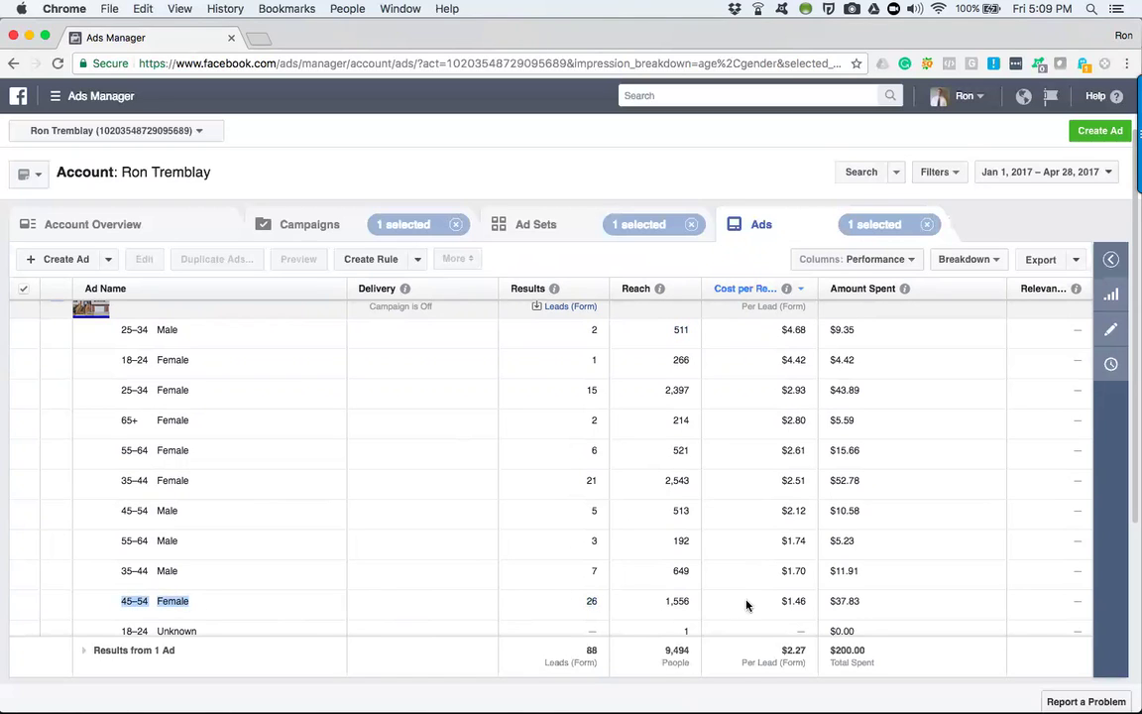
left_click_drag(777, 603, 809, 601)
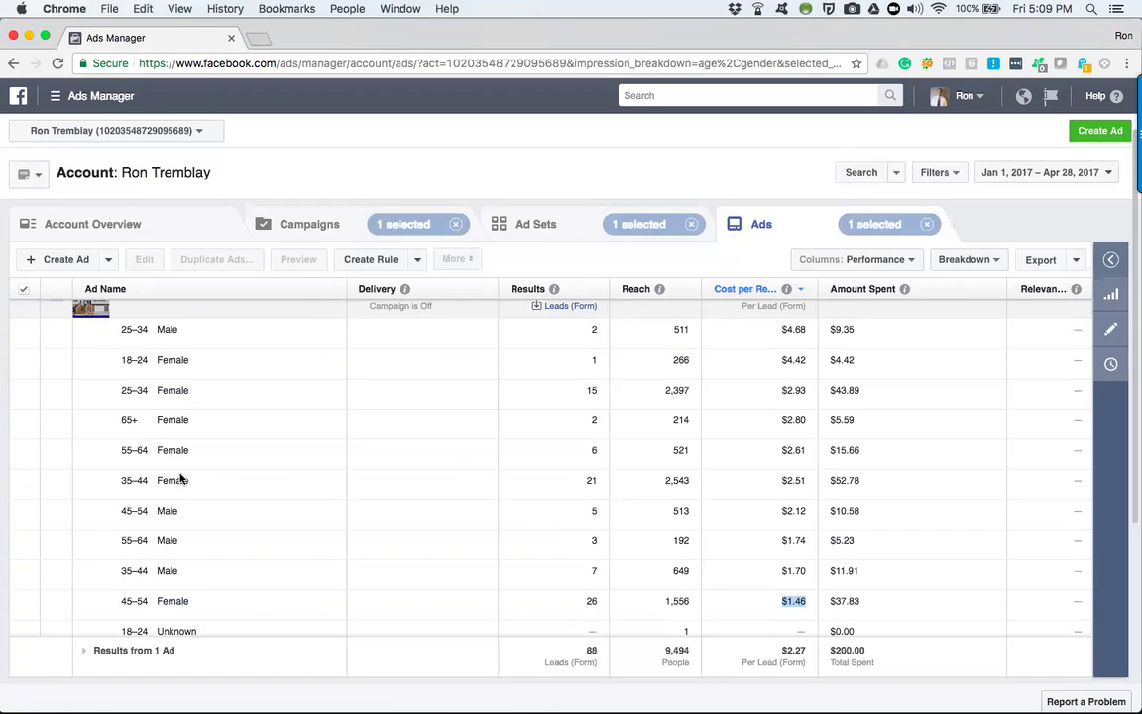
Compare the 25–34, 35–44 and 45–54 female segments by highlighting their labels and the 25–34 female result count
left_click_drag(120, 480, 190, 477)
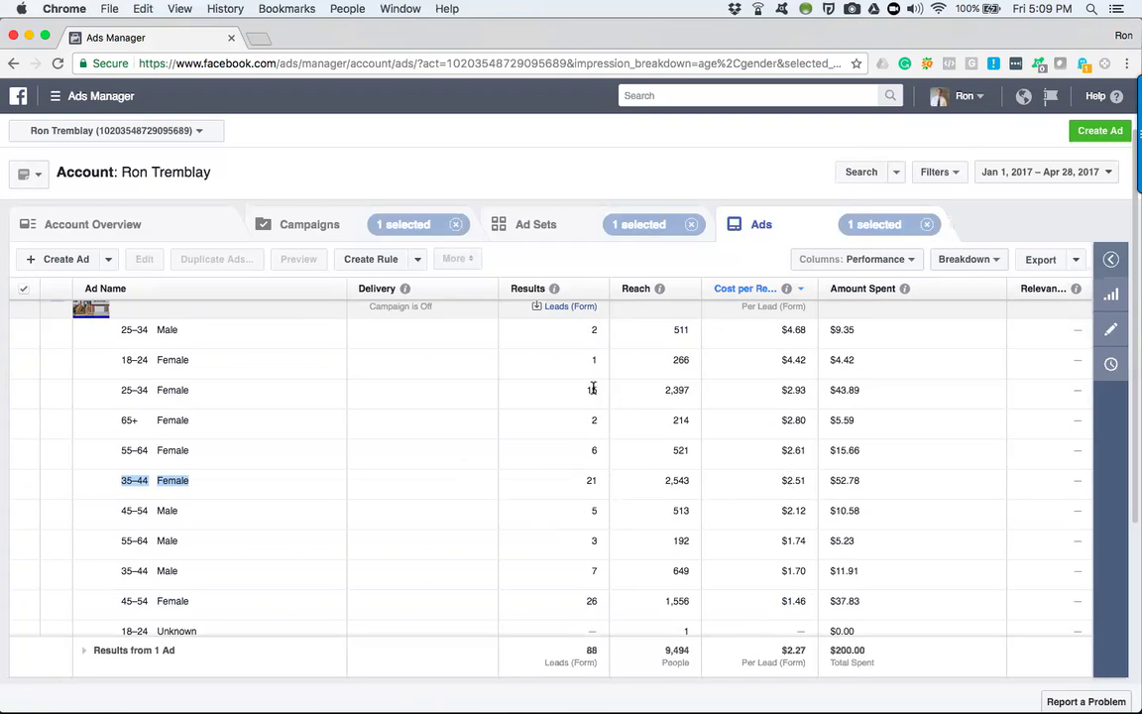
left_click_drag(586, 386, 600, 386)
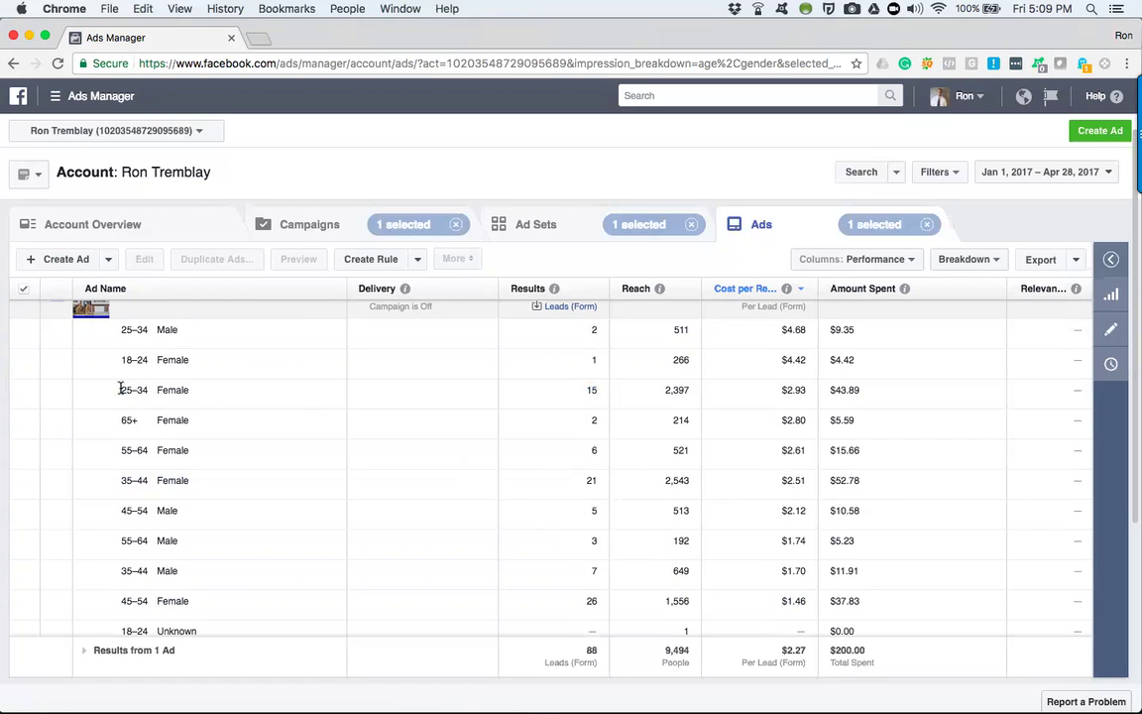
left_click_drag(120, 390, 189, 388)
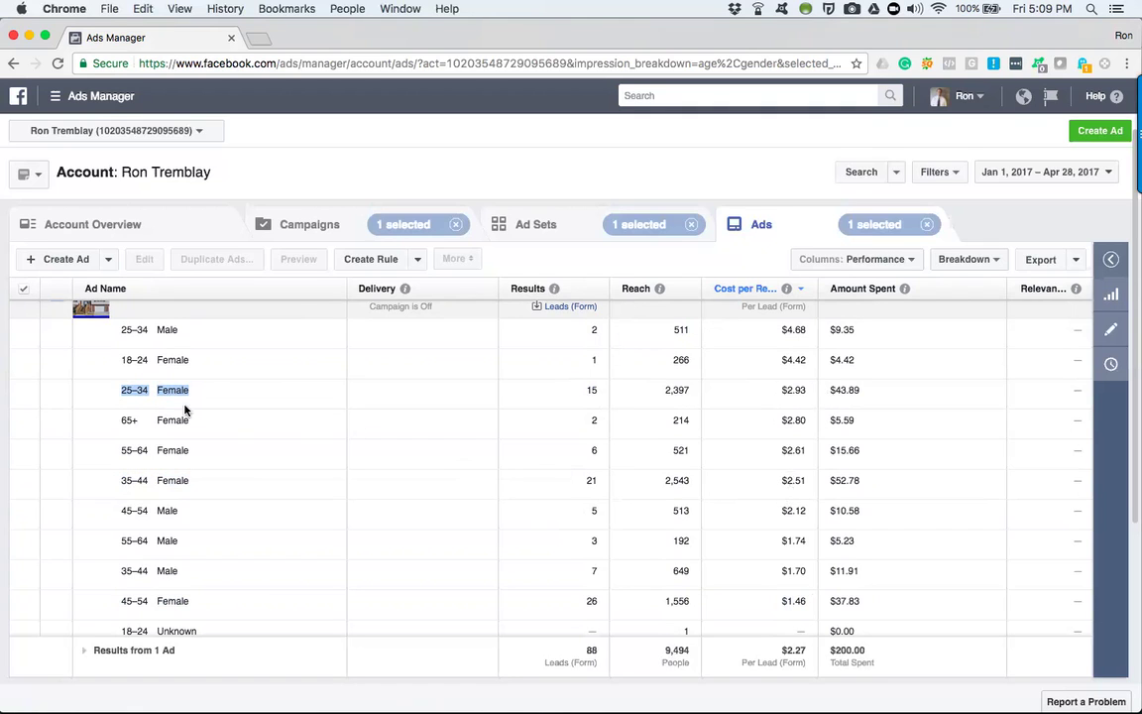
left_click(120, 390)
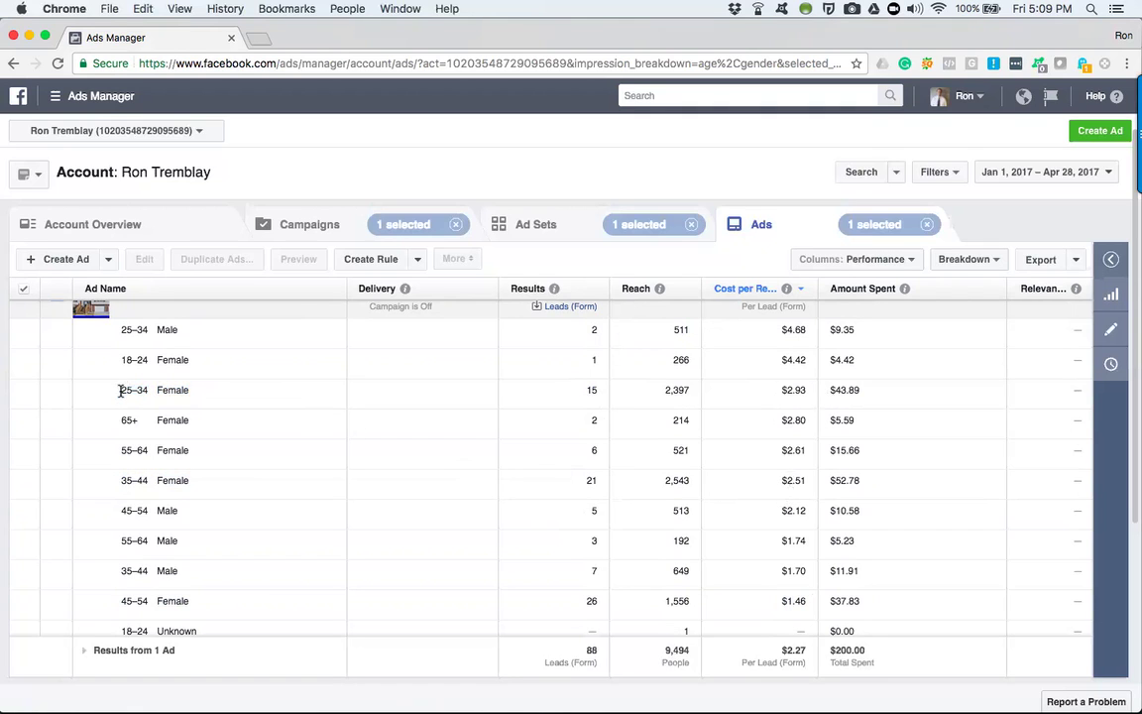
left_click_drag(120, 390, 193, 390)
left_click_drag(120, 480, 188, 480)
left_click_drag(120, 601, 200, 599)
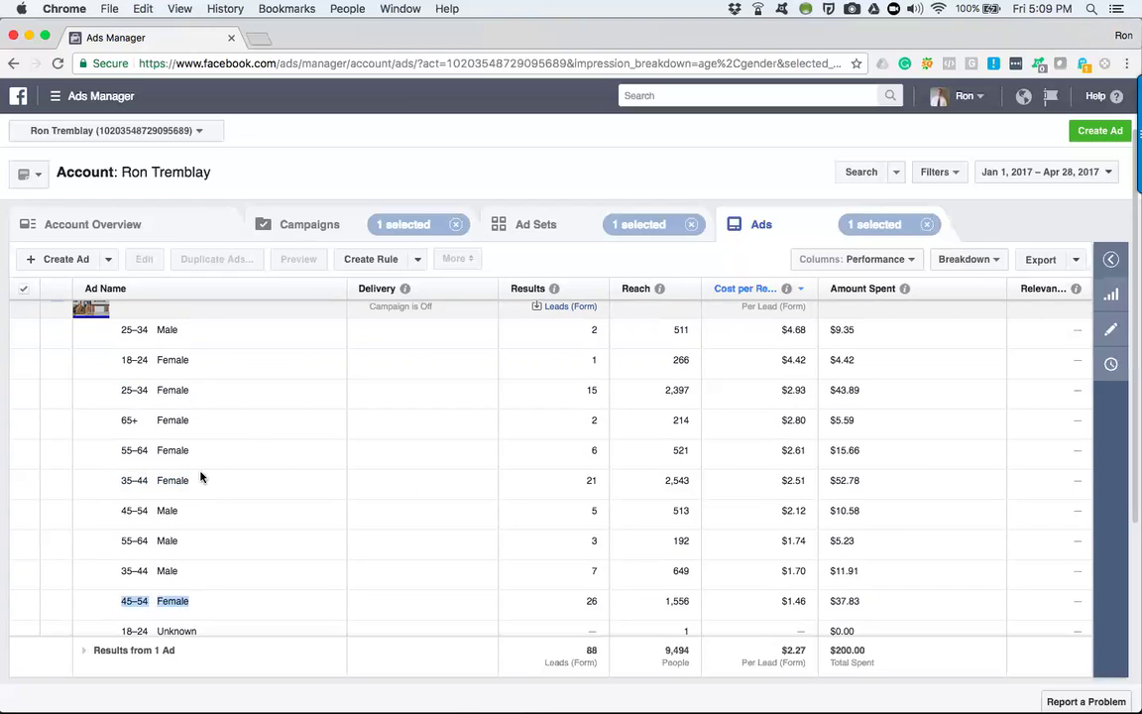
Sort the segments by results in descending order and bring the rows that generated leads into view
left_click(532, 294)
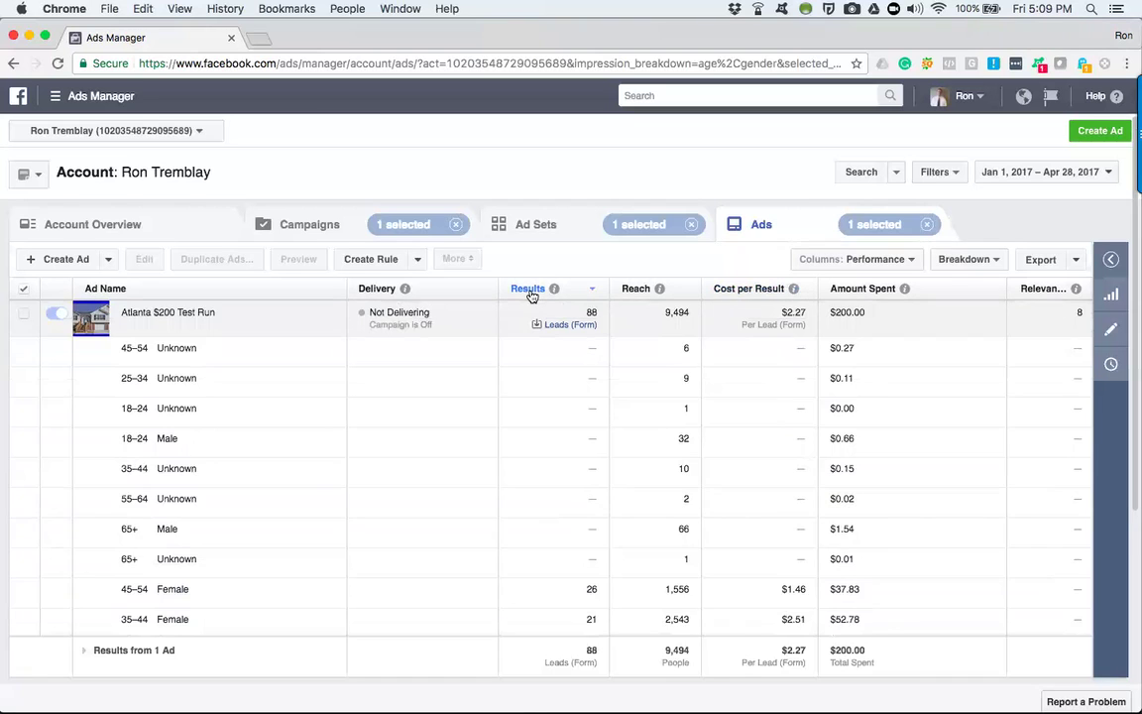
left_click(532, 294)
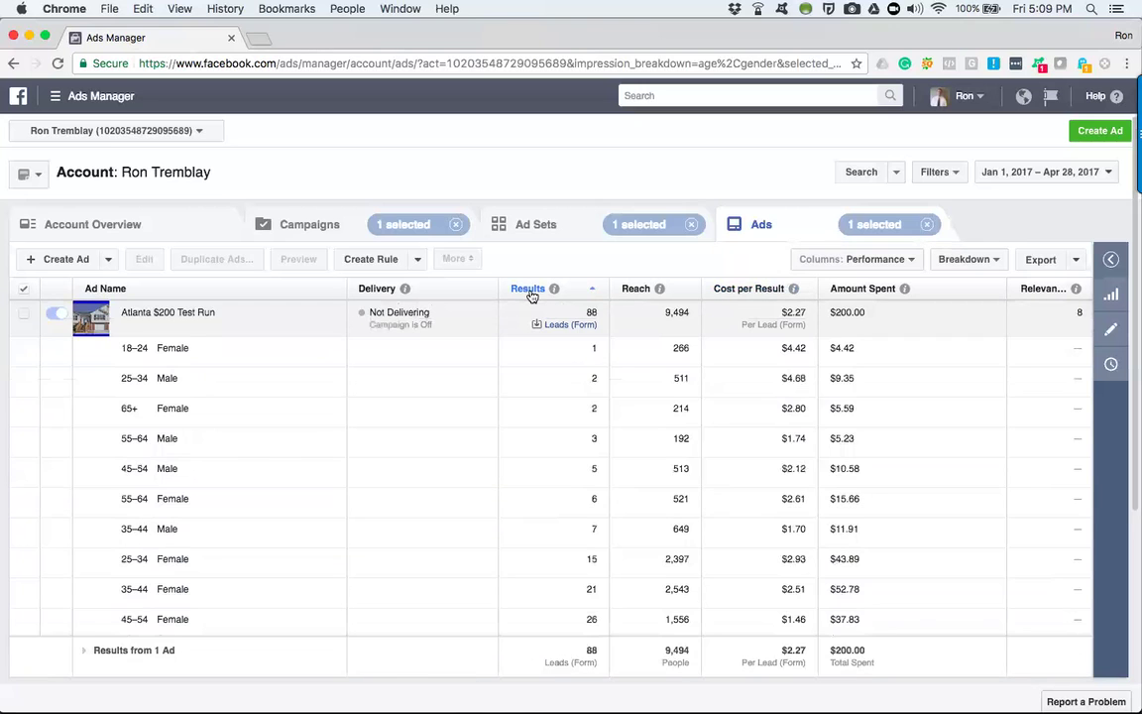
left_click(532, 295)
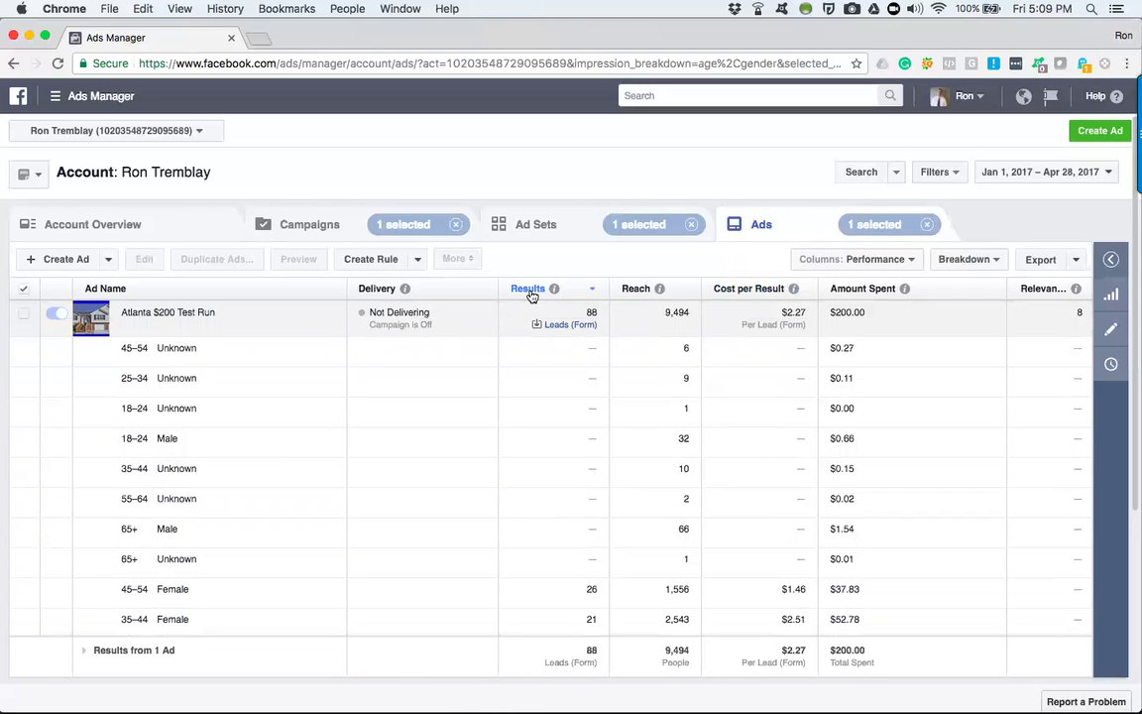
left_click(533, 295)
left_click(532, 294)
scroll(575, 489, "down", 4)
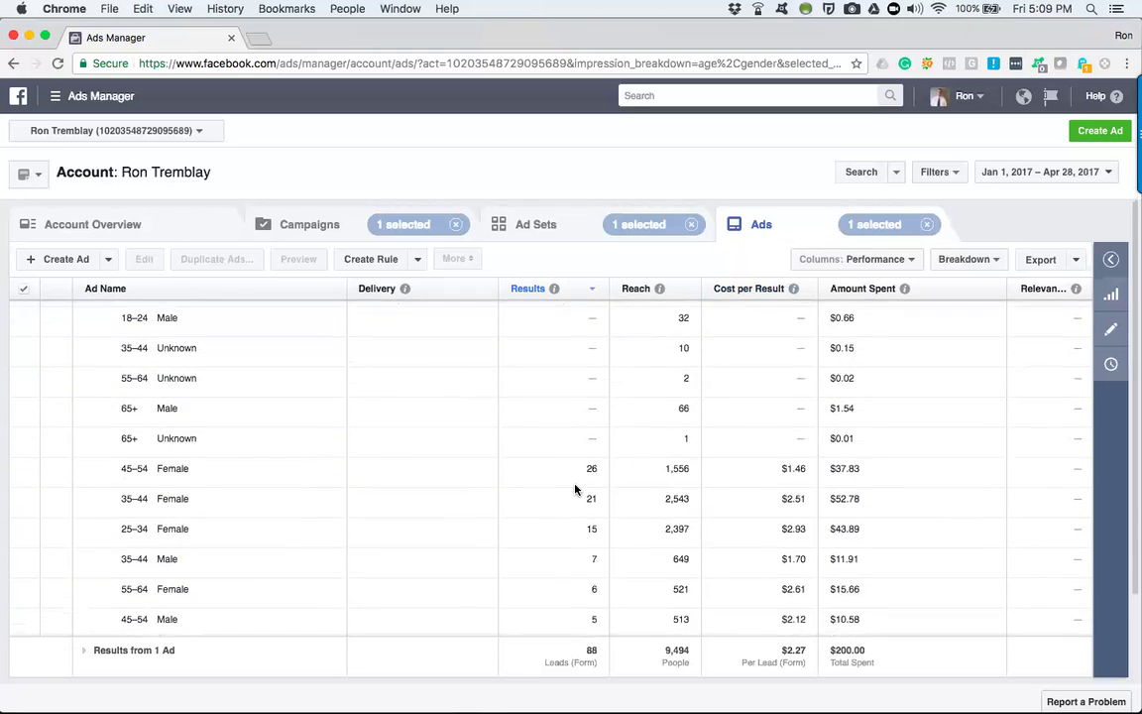
scroll(575, 489, "down", 3)
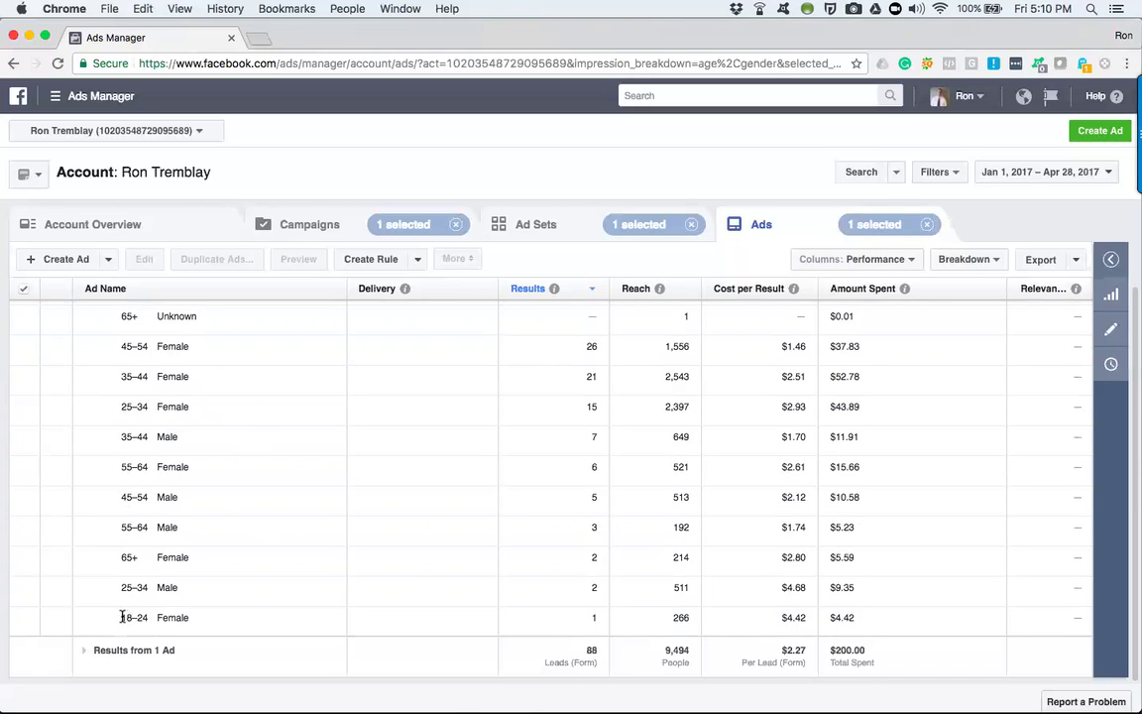
Examine the segments with the fewest leads and highlight the 35–44 male segment's label, reach and result count
left_click_drag(120, 616, 120, 557)
left_click_drag(120, 436, 183, 437)
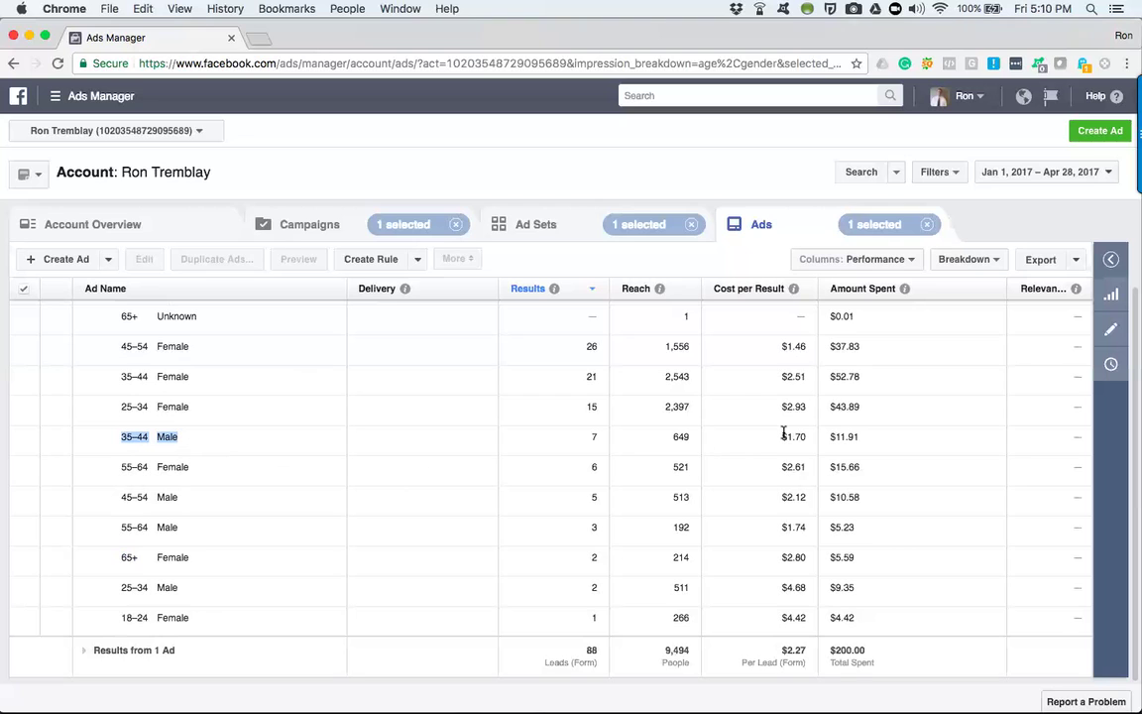
left_click_drag(691, 436, 667, 434)
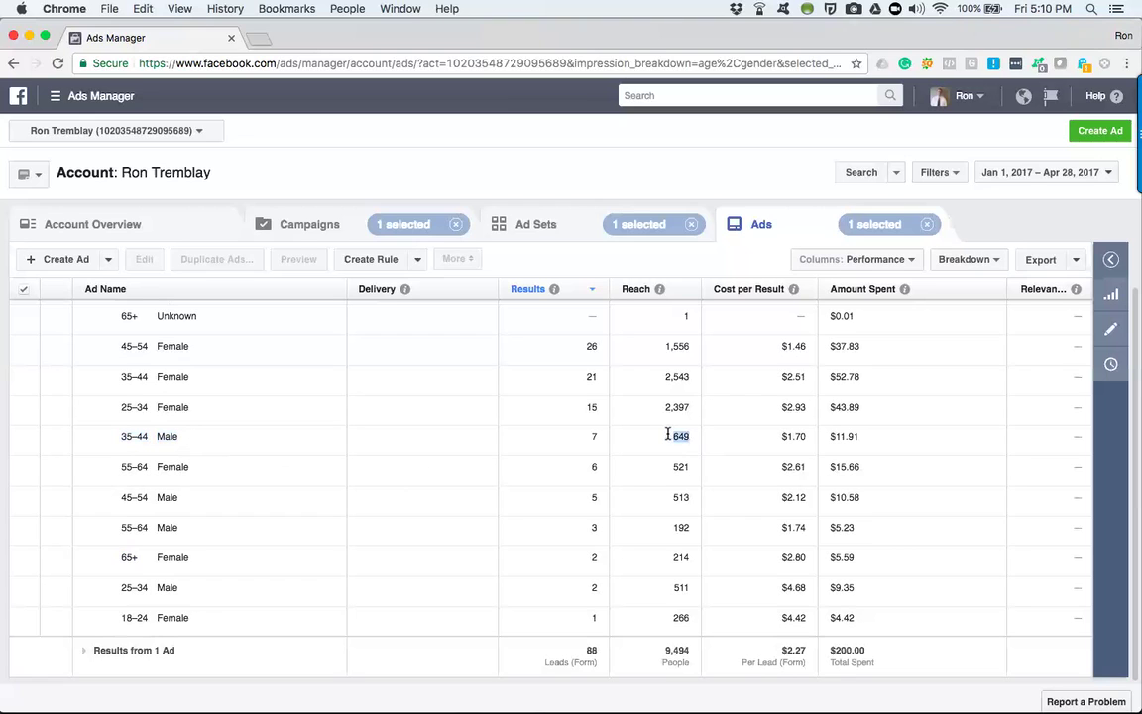
double_click(595, 438)
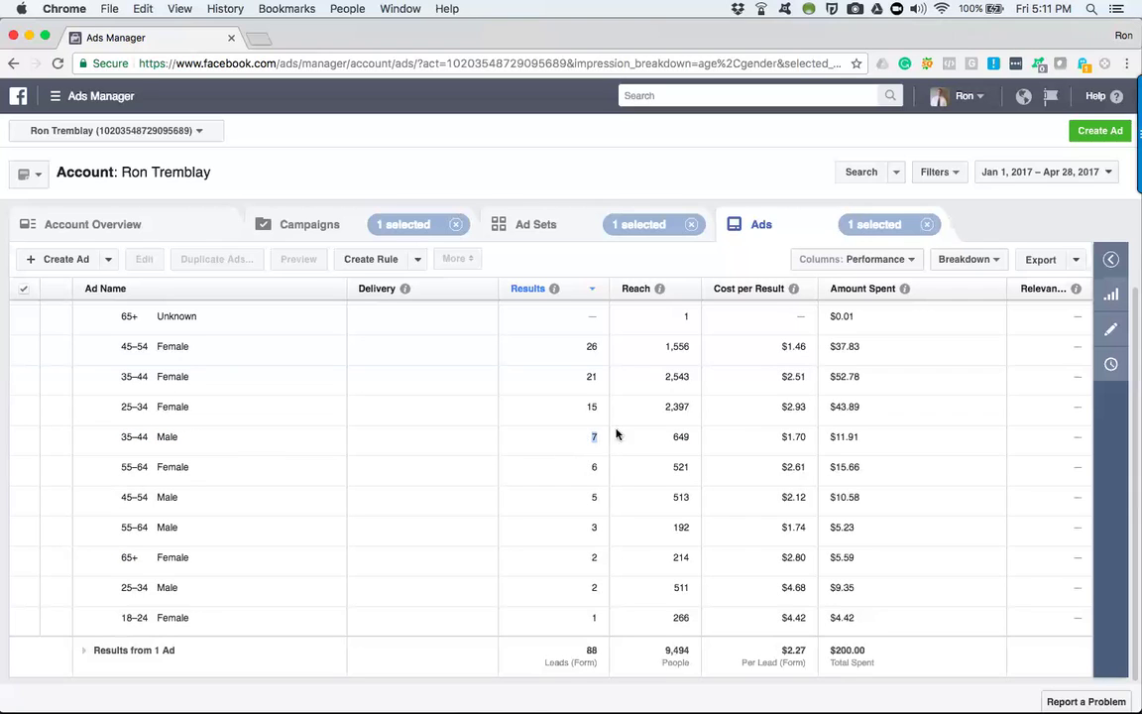
left_click(777, 440)
scroll(559, 428, "up", 5)
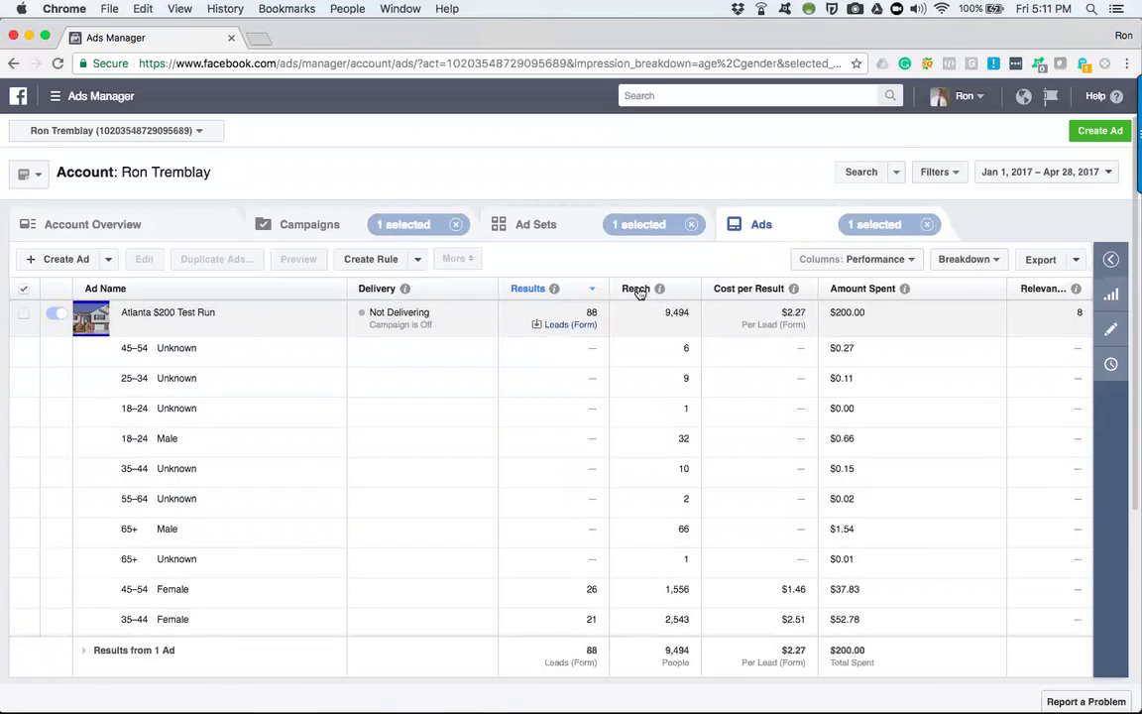
Sort the segments by amount spent, highest first, and review the spend of each age and gender group
left_click(874, 289)
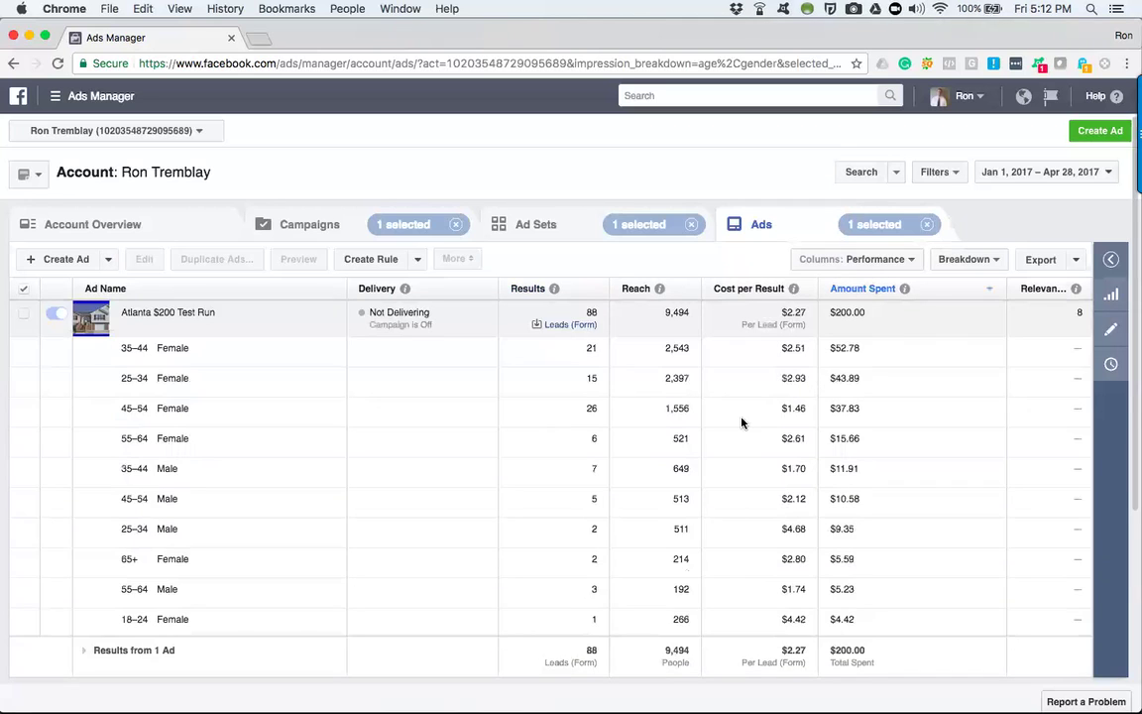
scroll(741, 423, "down", 1)
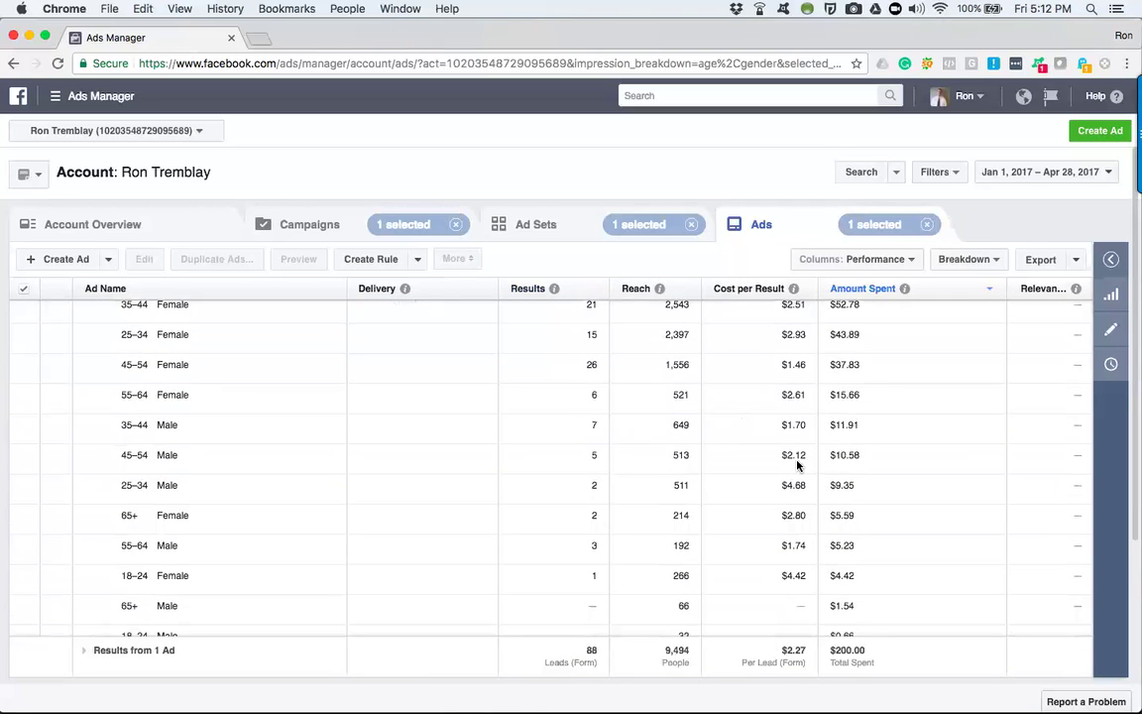
scroll(798, 465, "down", 1)
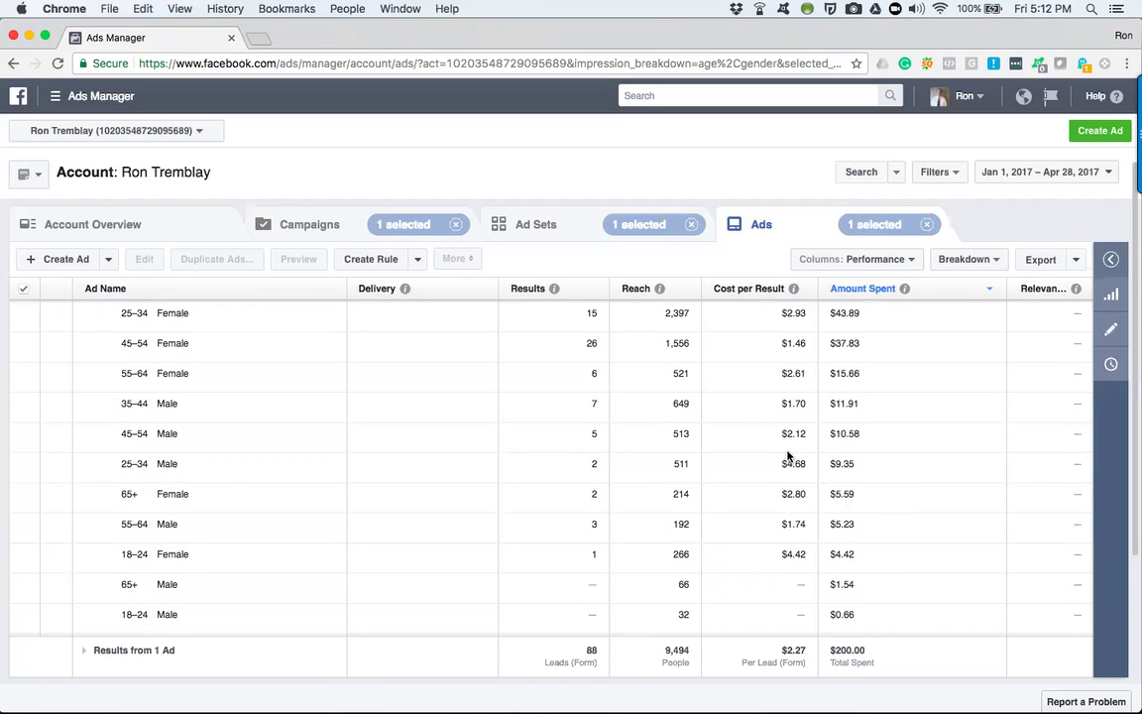
scroll(788, 455, "up", 1)
scroll(787, 455, "up", 1)
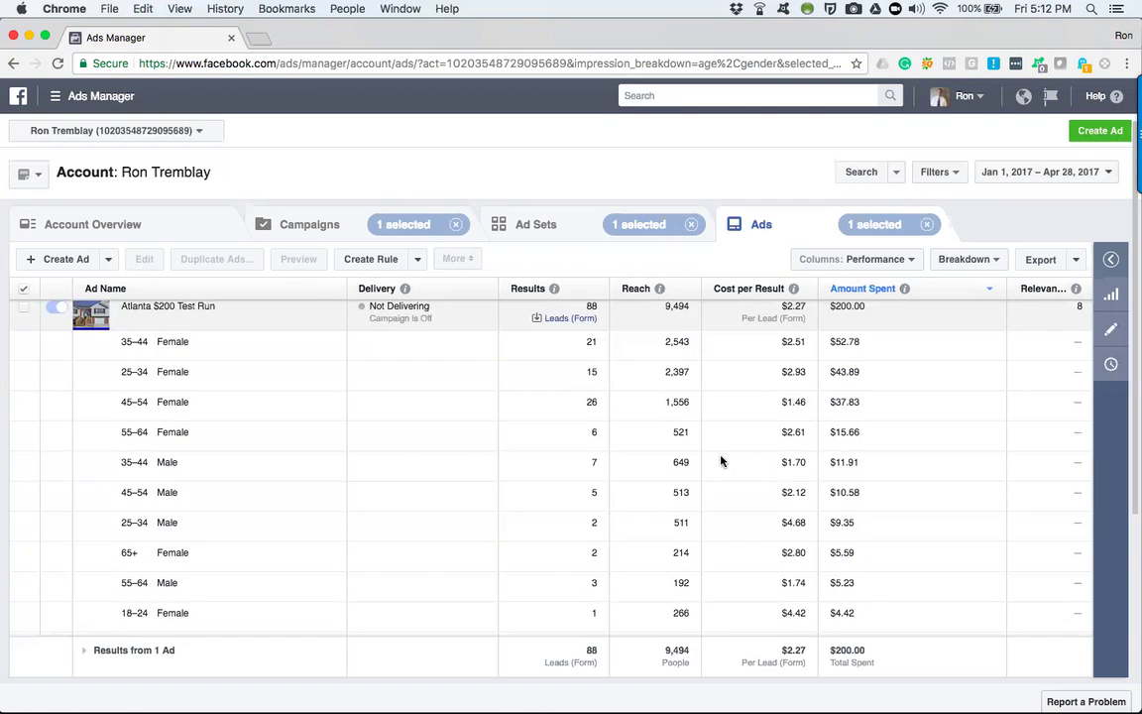
Examine the cost per result across the age and gender segments, highlighting the 25–34 male segment's value
scroll(738, 500, "down", 2)
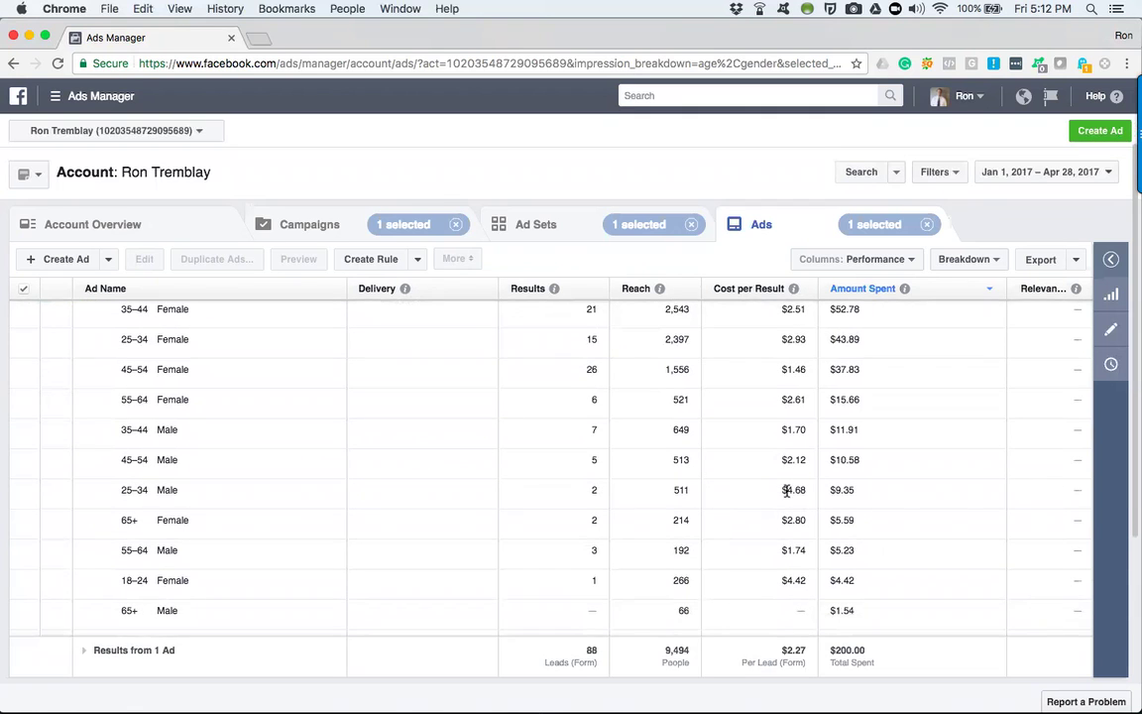
left_click_drag(783, 490, 801, 490)
mouse_move(793, 289)
Change the ad's delivery breakdown to Platform & Device
left_click(989, 261)
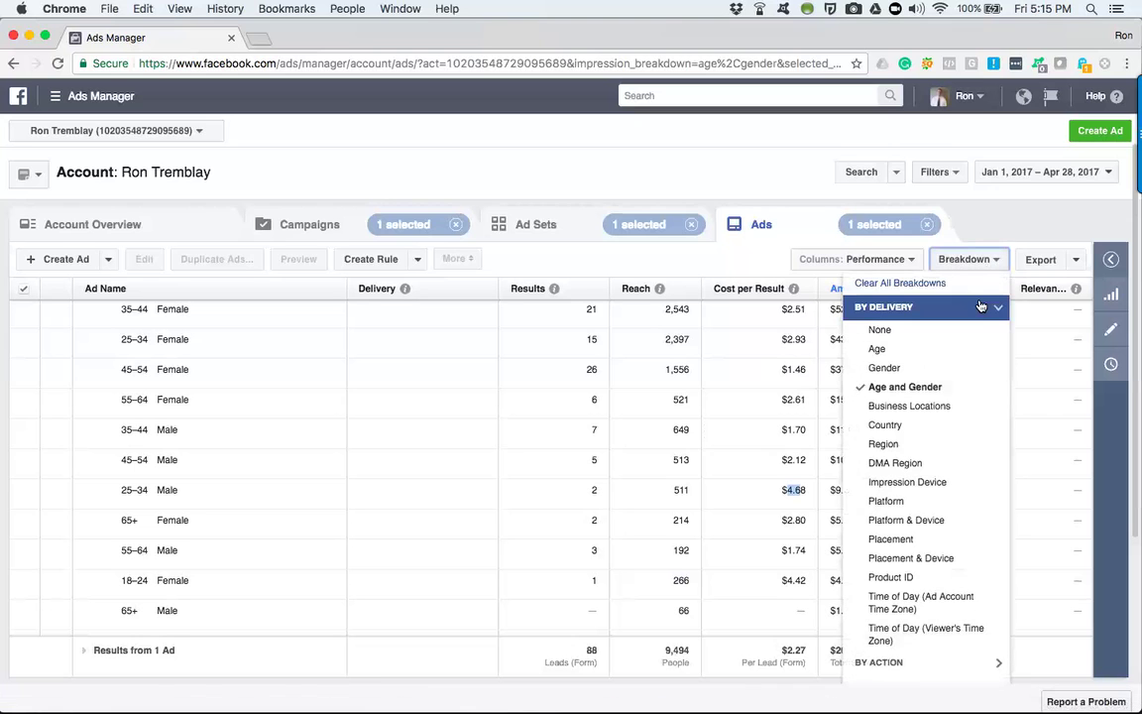
left_click(955, 523)
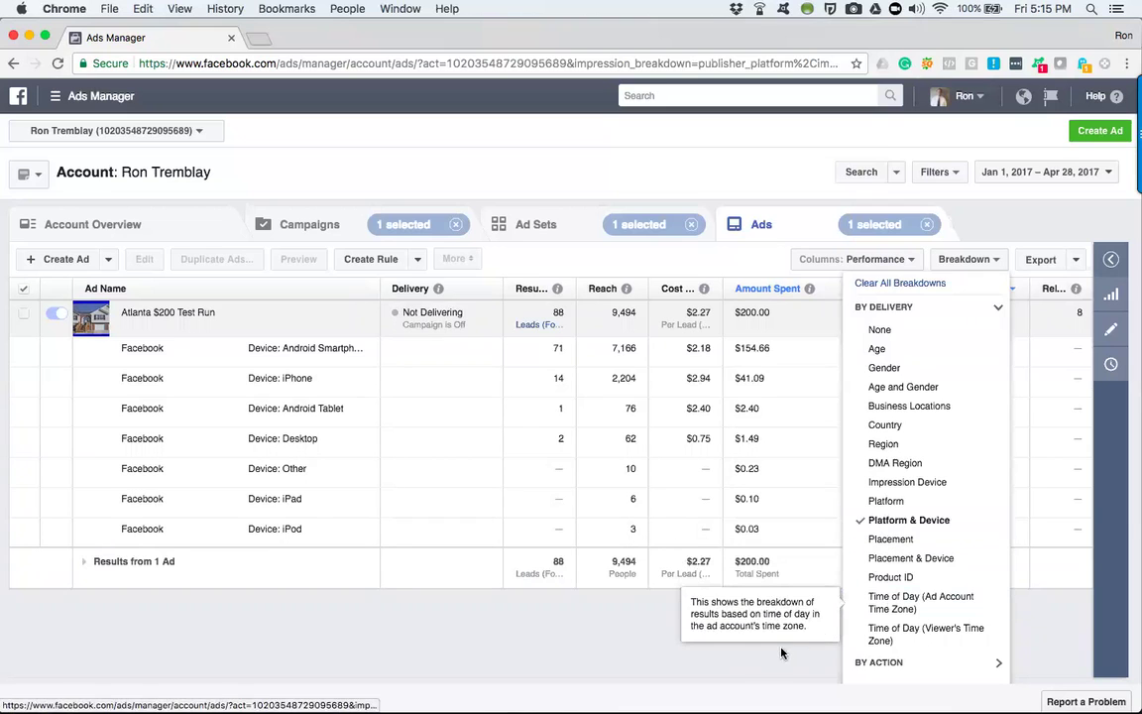
left_click(738, 665)
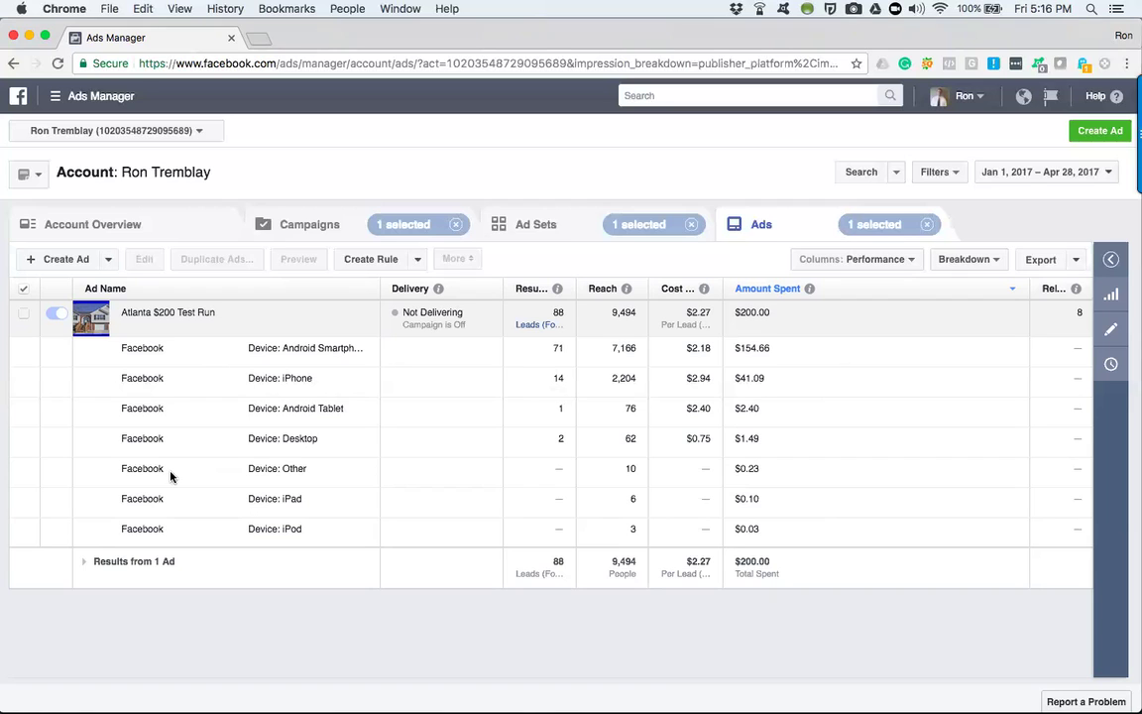
Compare the Android smartphone, iPhone and desktop rows, highlighting the desktop device label and its cost per result
double_click(287, 438)
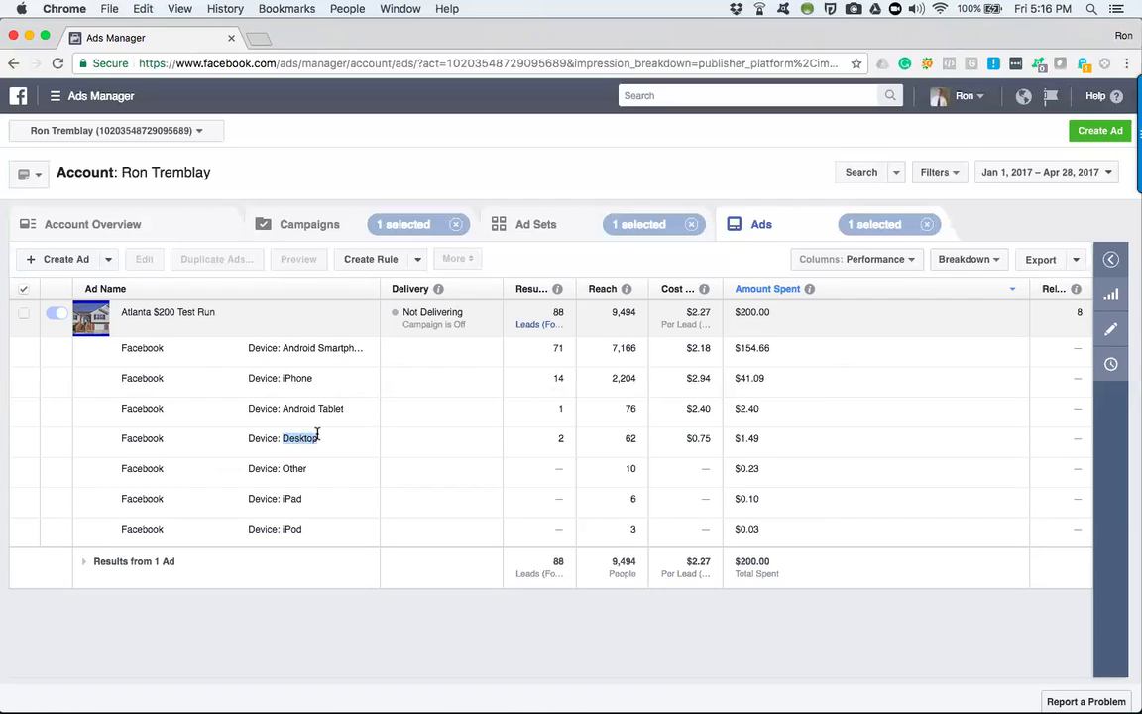
double_click(297, 347)
double_click(262, 347)
left_click(278, 389)
left_click_drag(319, 439, 247, 439)
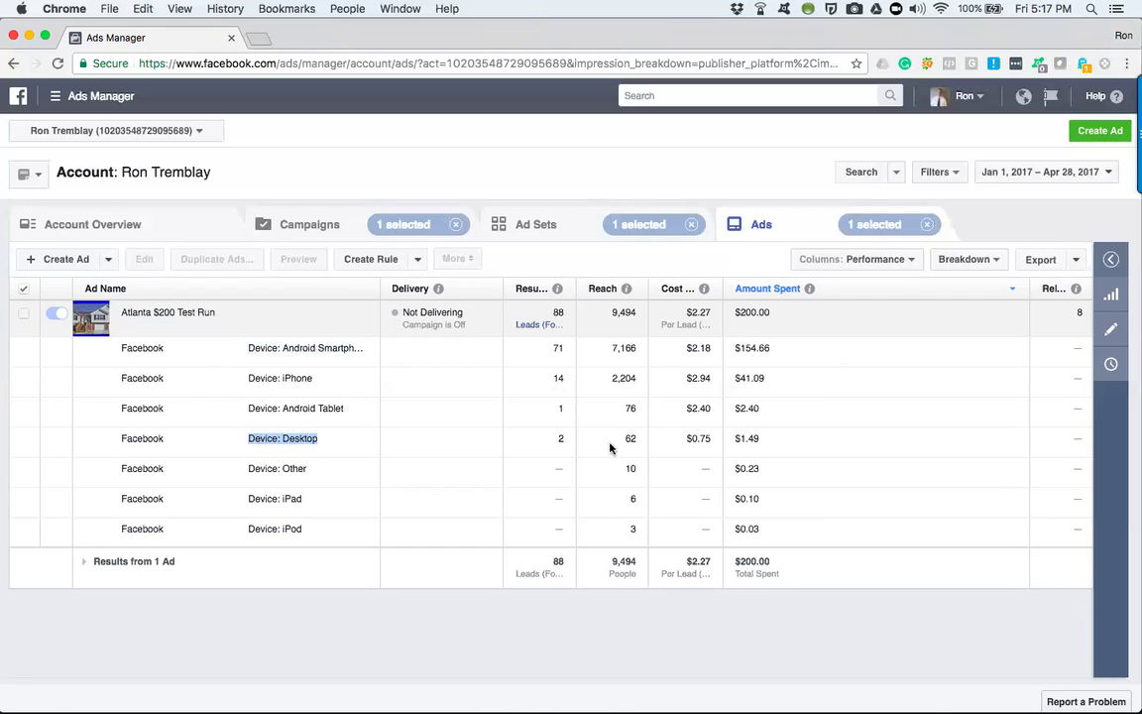
left_click_drag(685, 438, 716, 437)
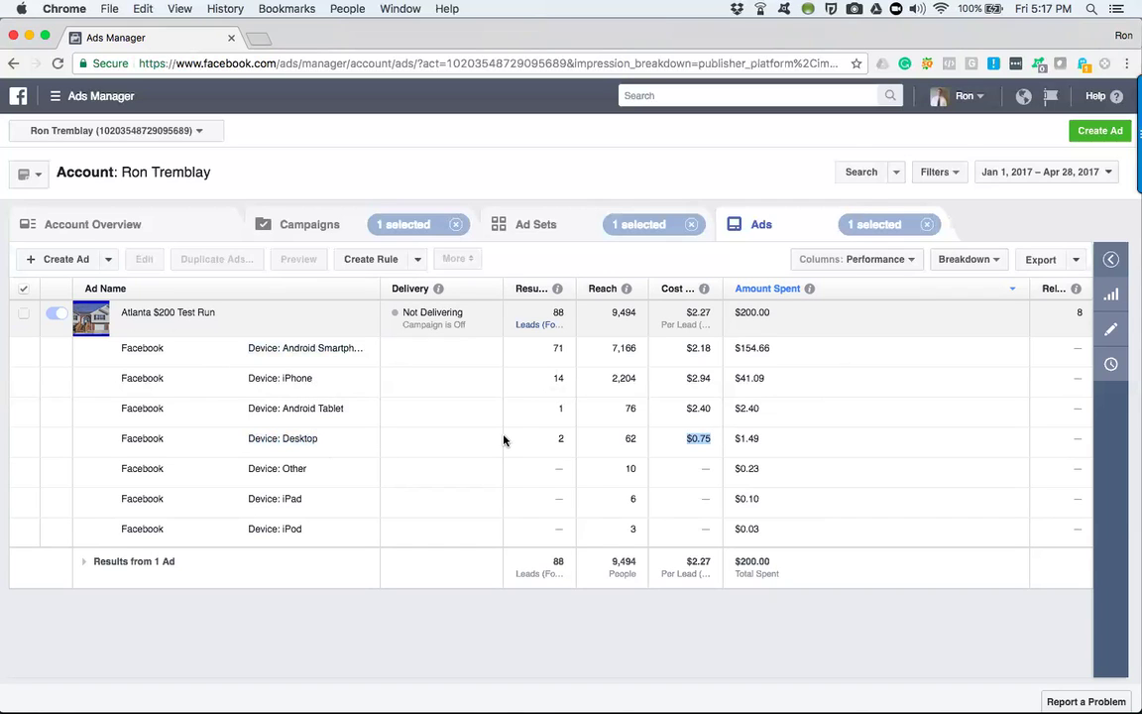
left_click(245, 376)
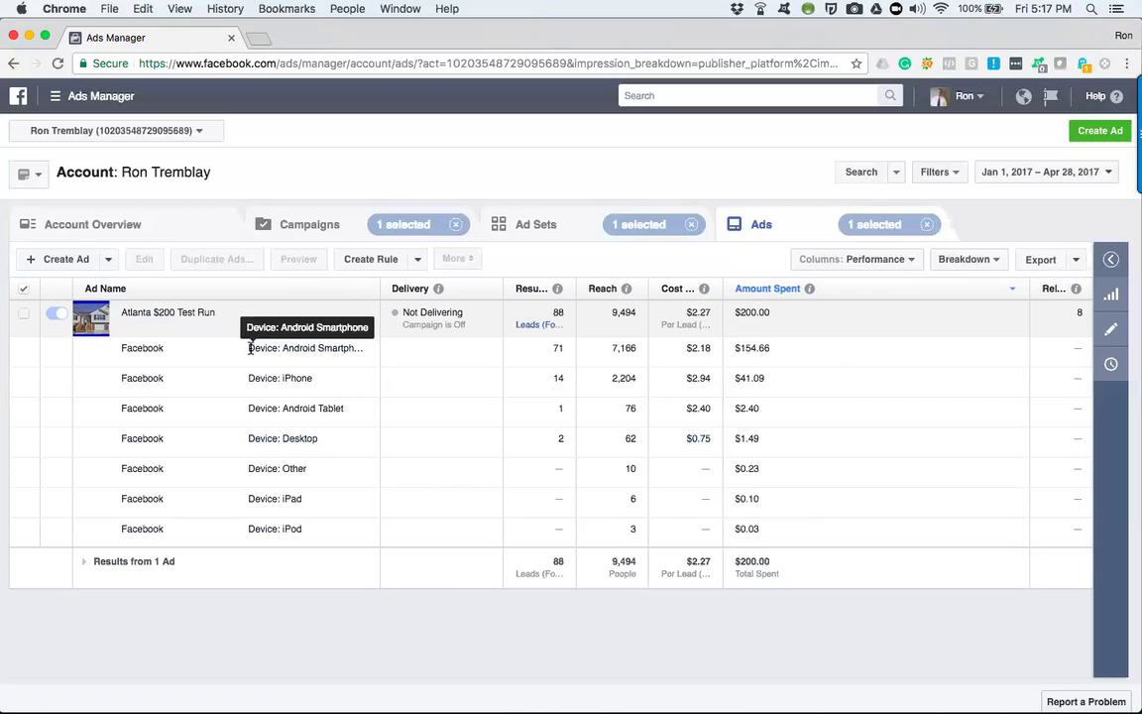
left_click_drag(248, 347, 254, 348)
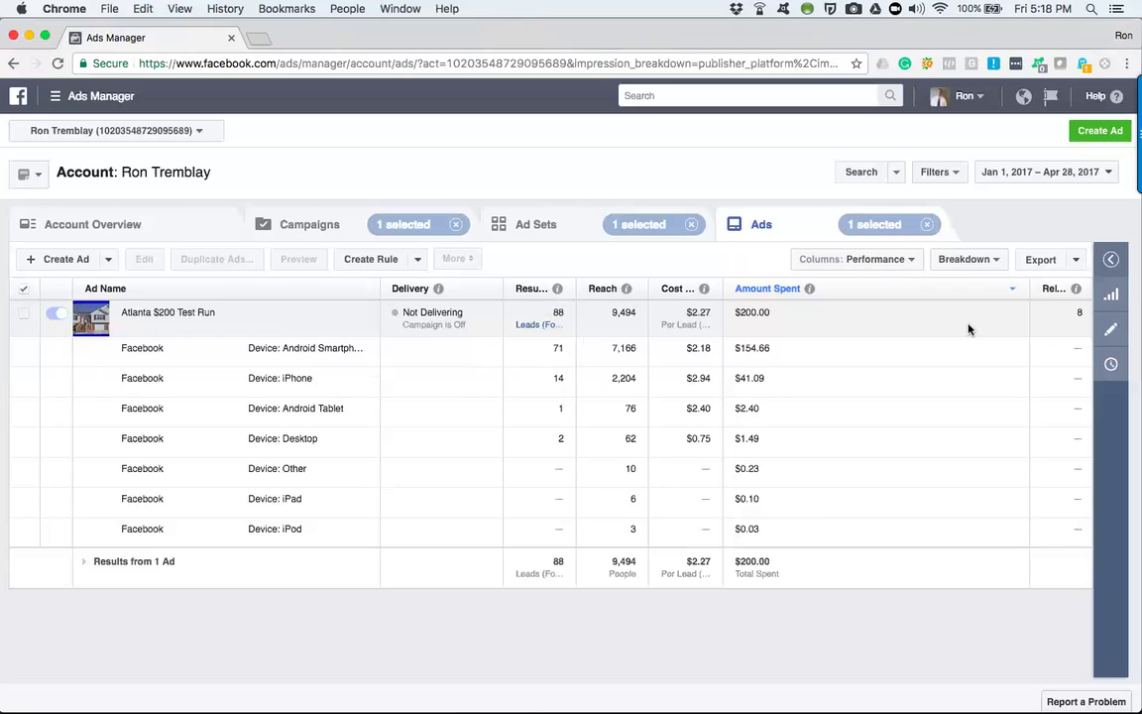
Change the ad's delivery breakdown to Placement & Device
left_click(992, 263)
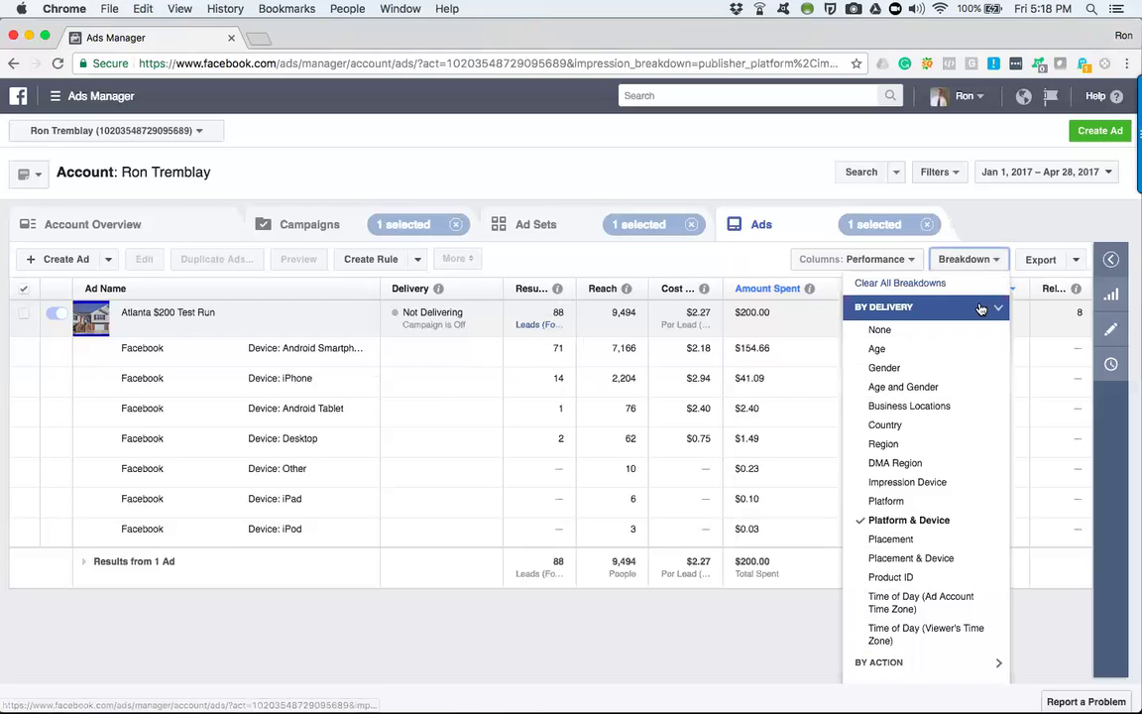
left_click(980, 307)
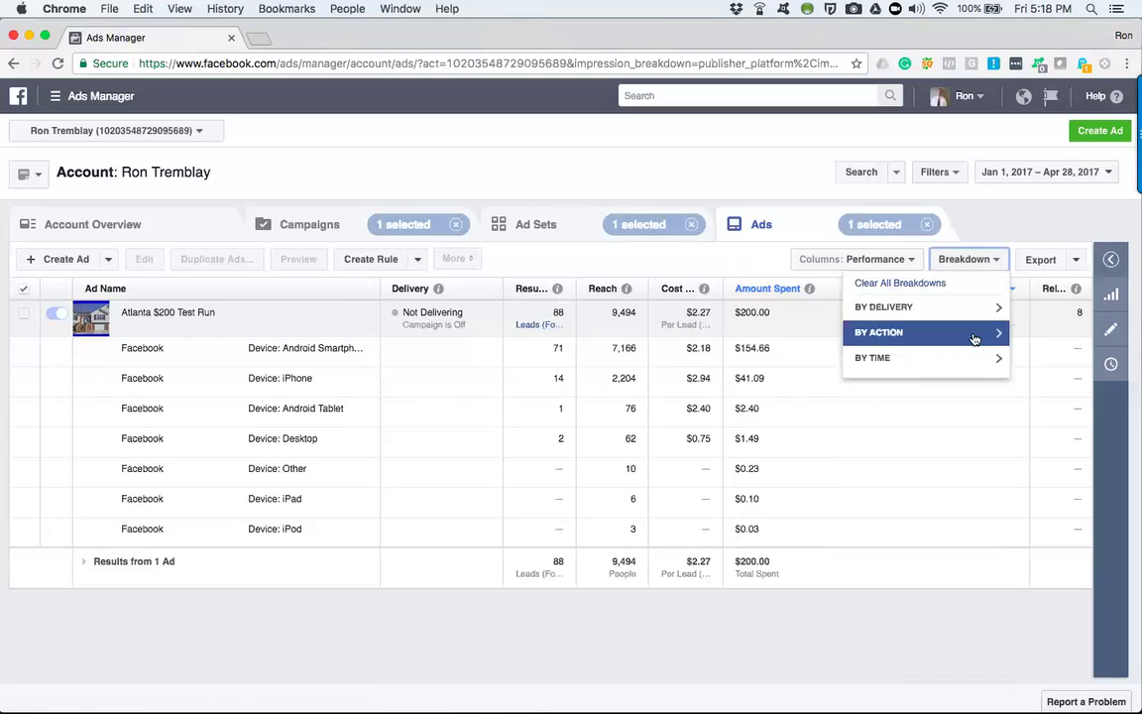
left_click(969, 308)
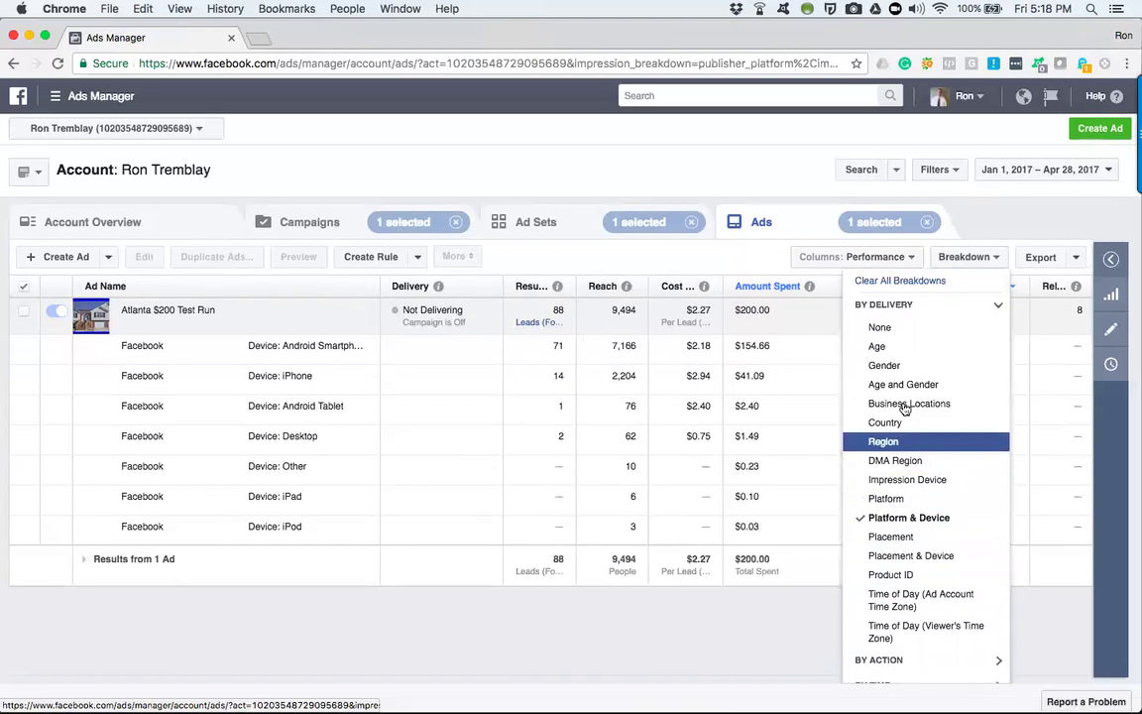
left_click(900, 556)
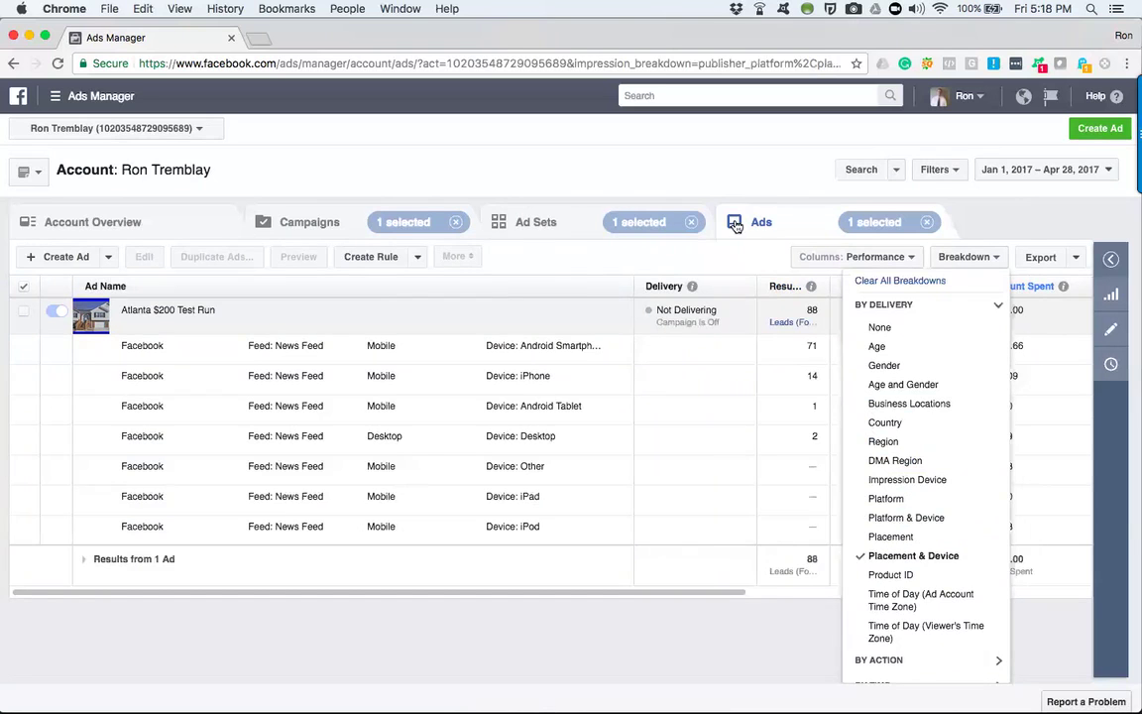
left_click(595, 151)
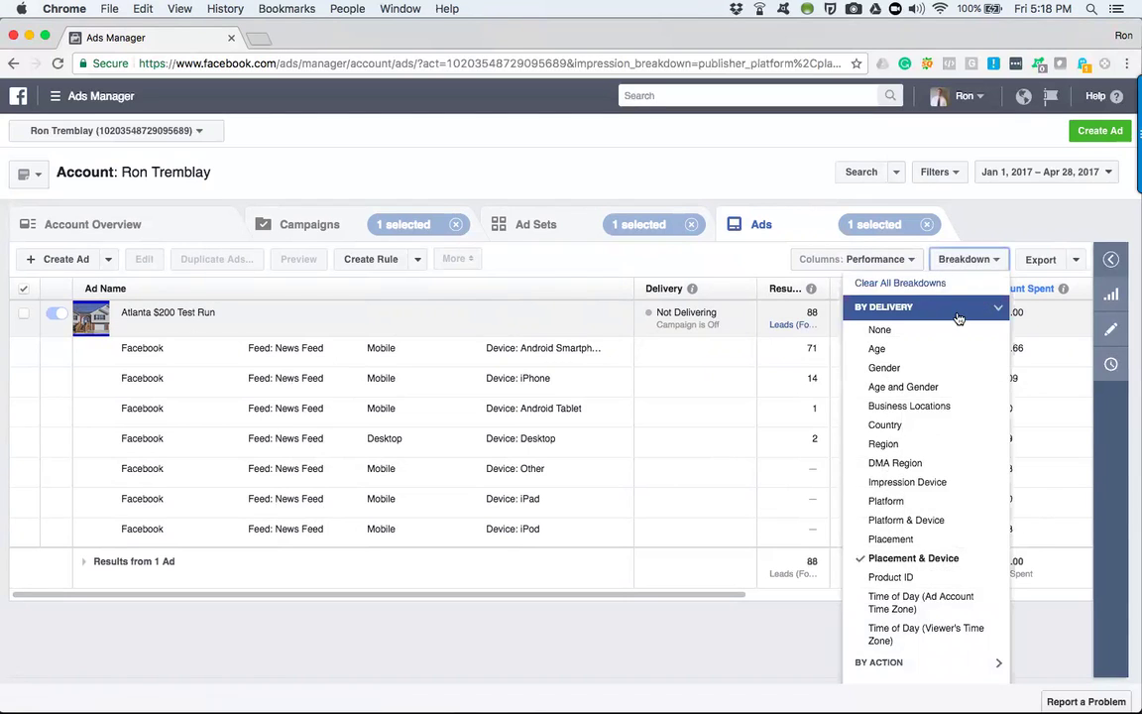
Clear all breakdowns from the ad results table
left_click(998, 309)
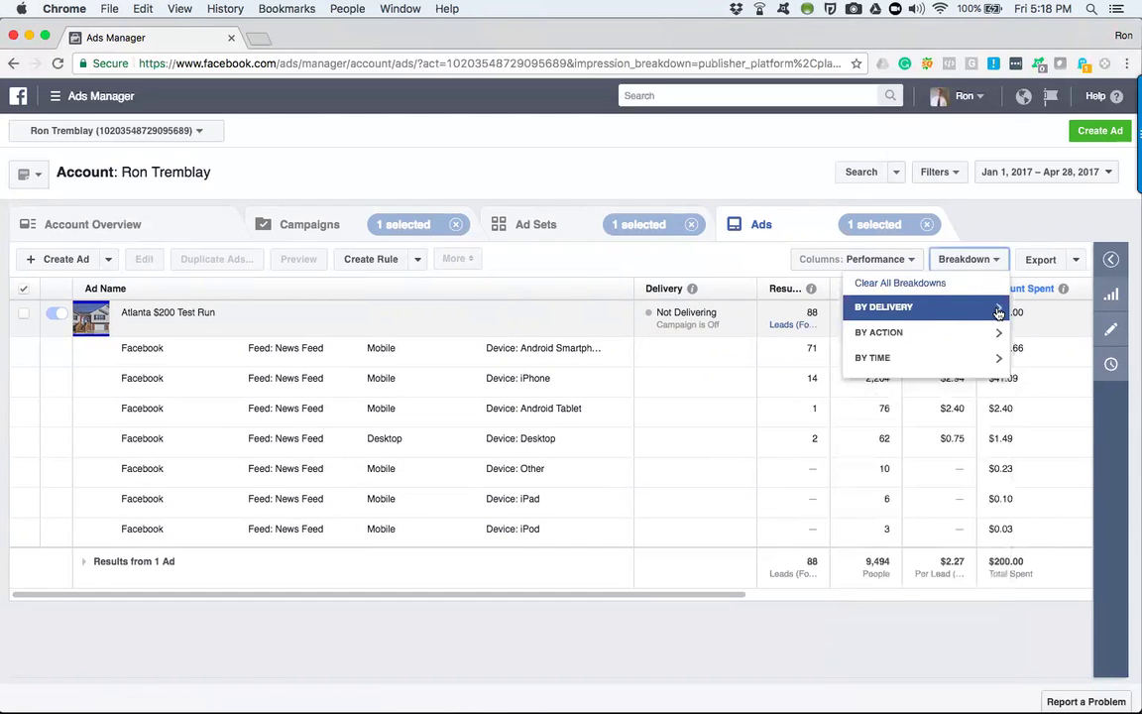
left_click(996, 311)
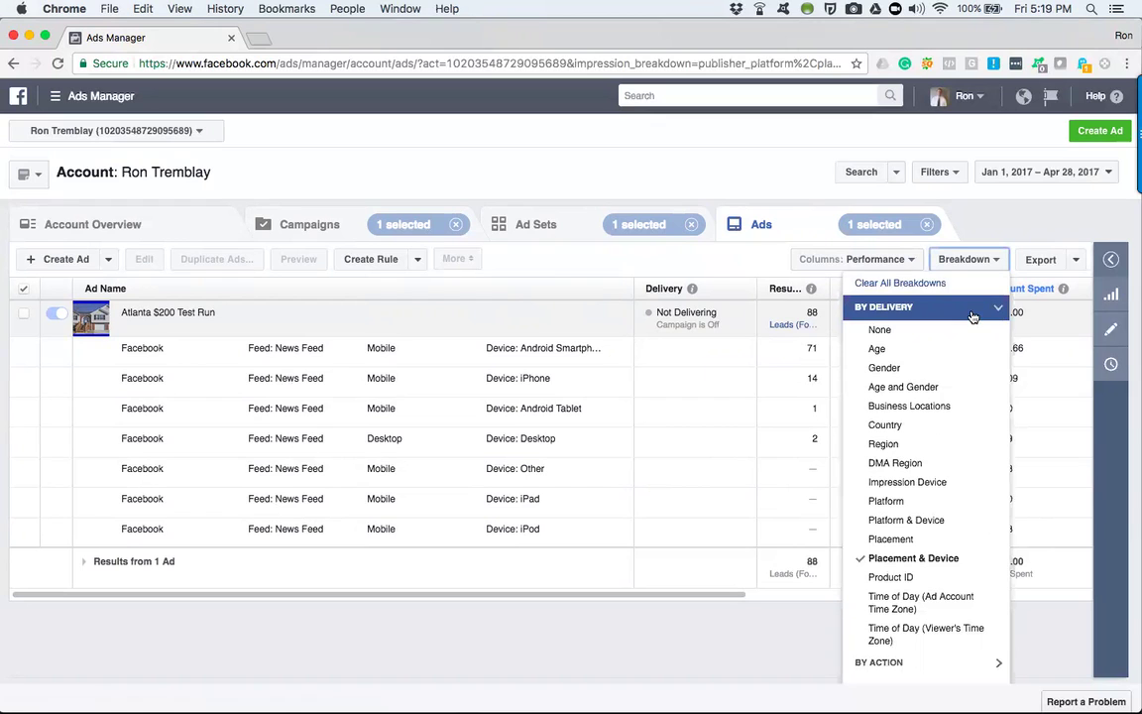
left_click(923, 285)
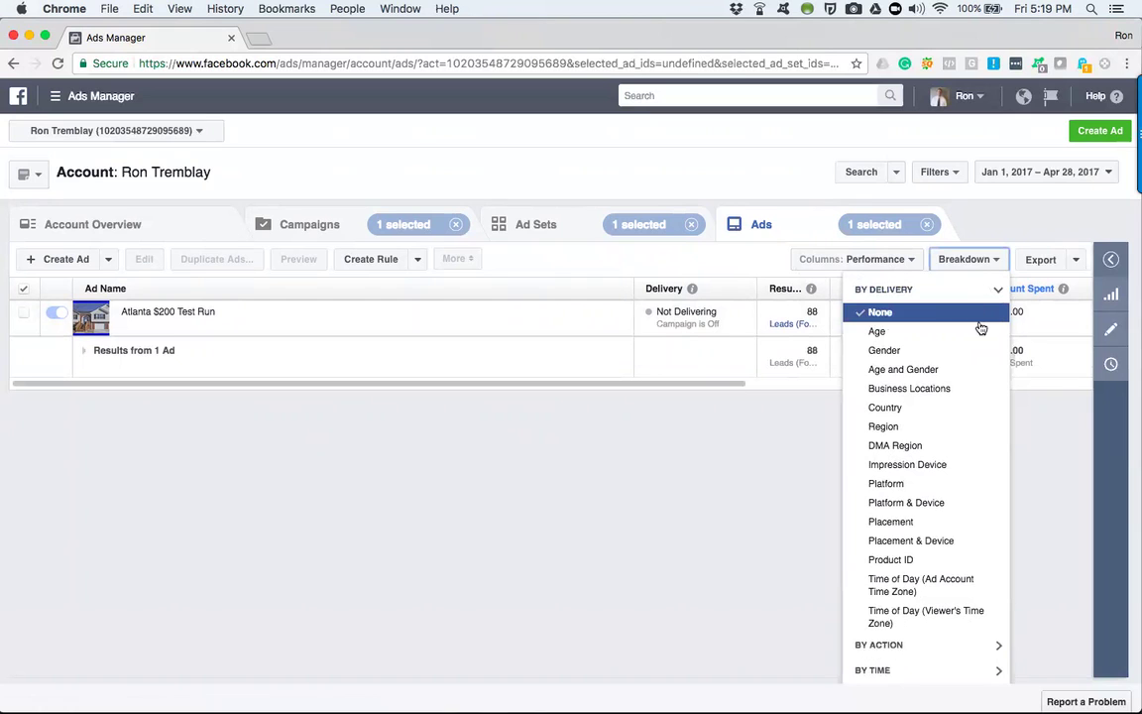
Examine the available breakdown options by action, by time and by delivery without applying any
left_click(991, 293)
left_click(976, 260)
left_click(973, 316)
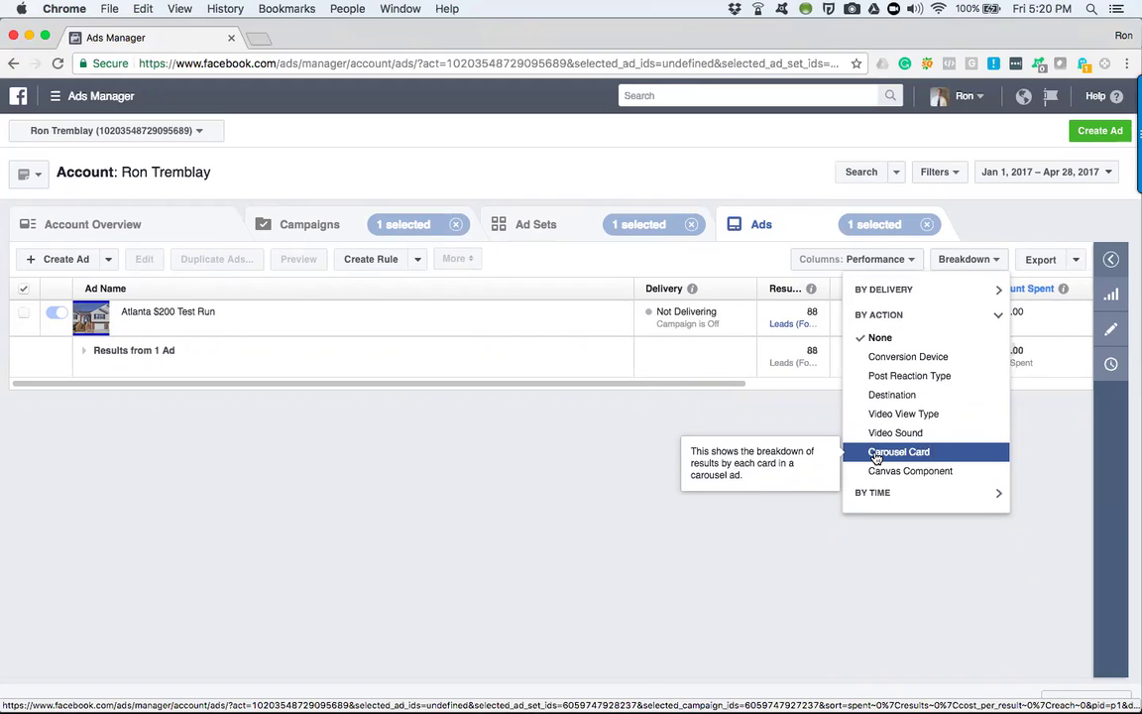
left_click(994, 317)
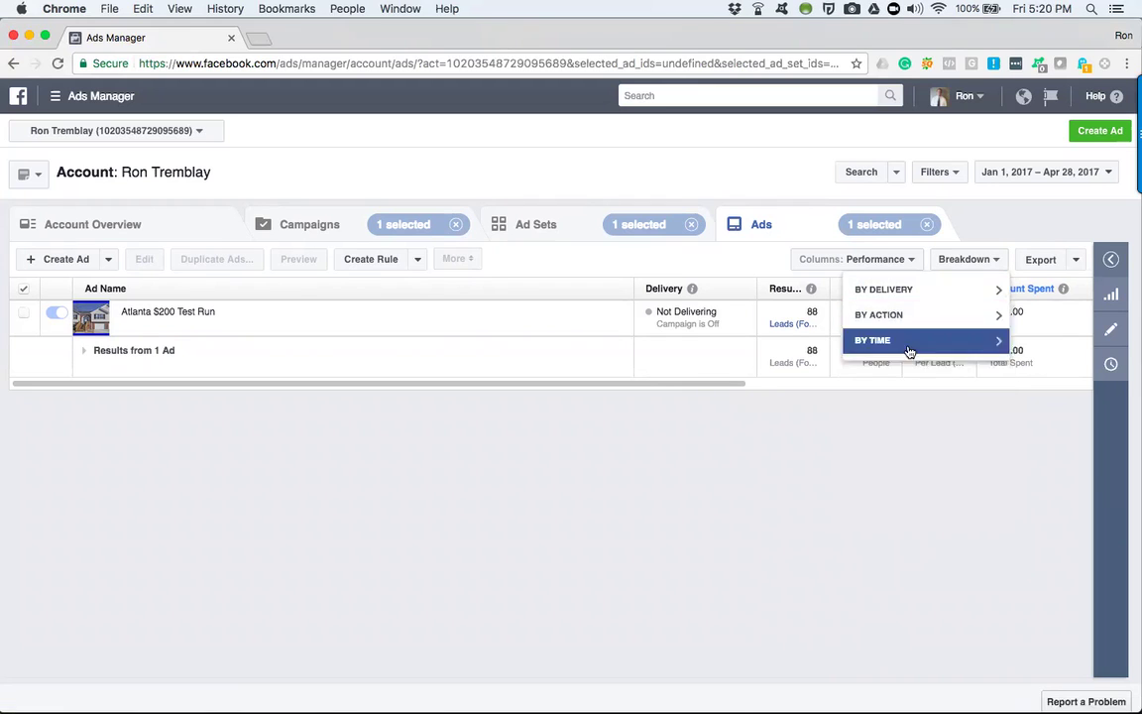
left_click(906, 350)
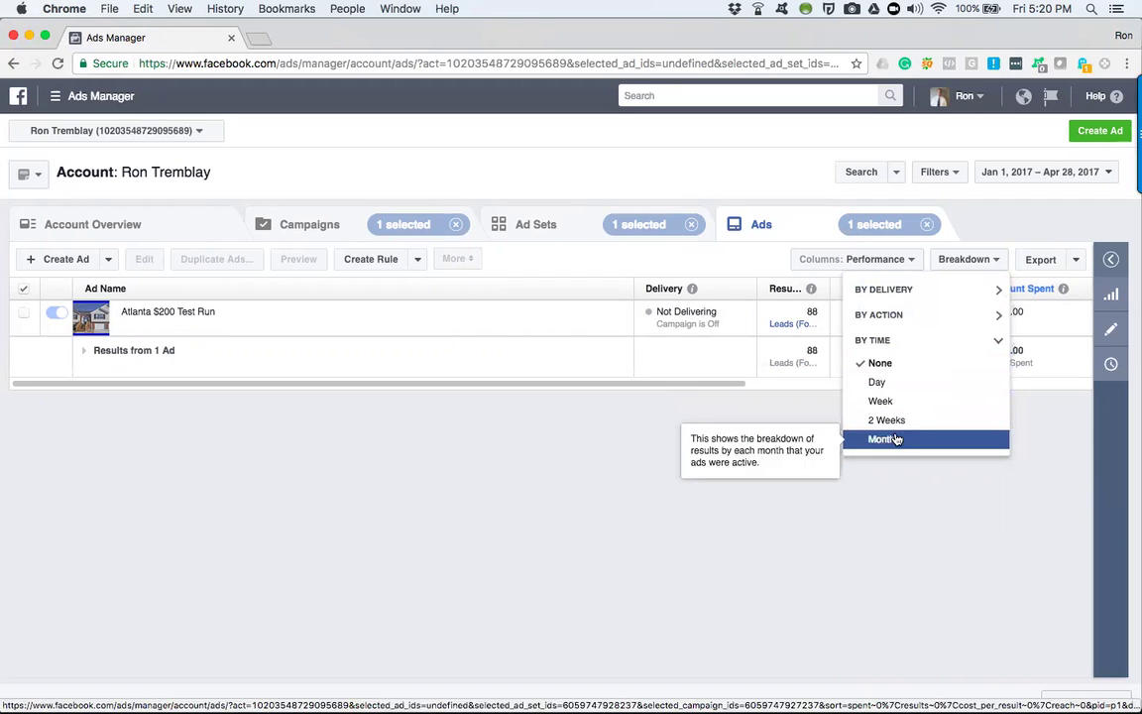
left_click(892, 341)
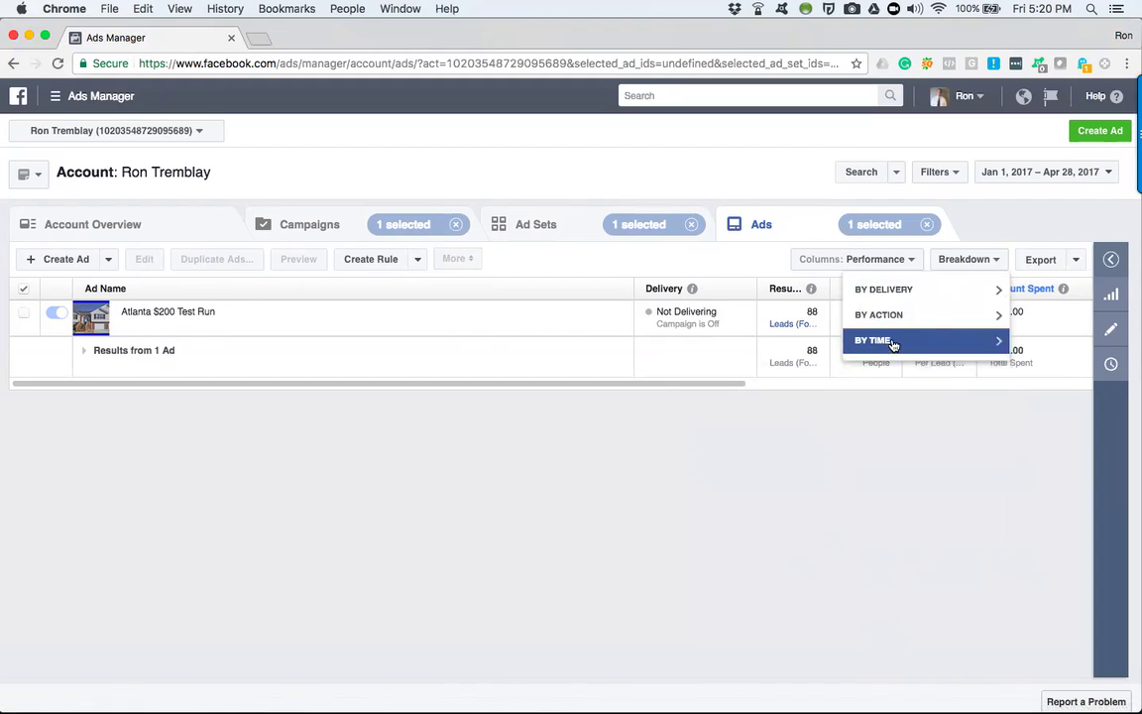
left_click(936, 290)
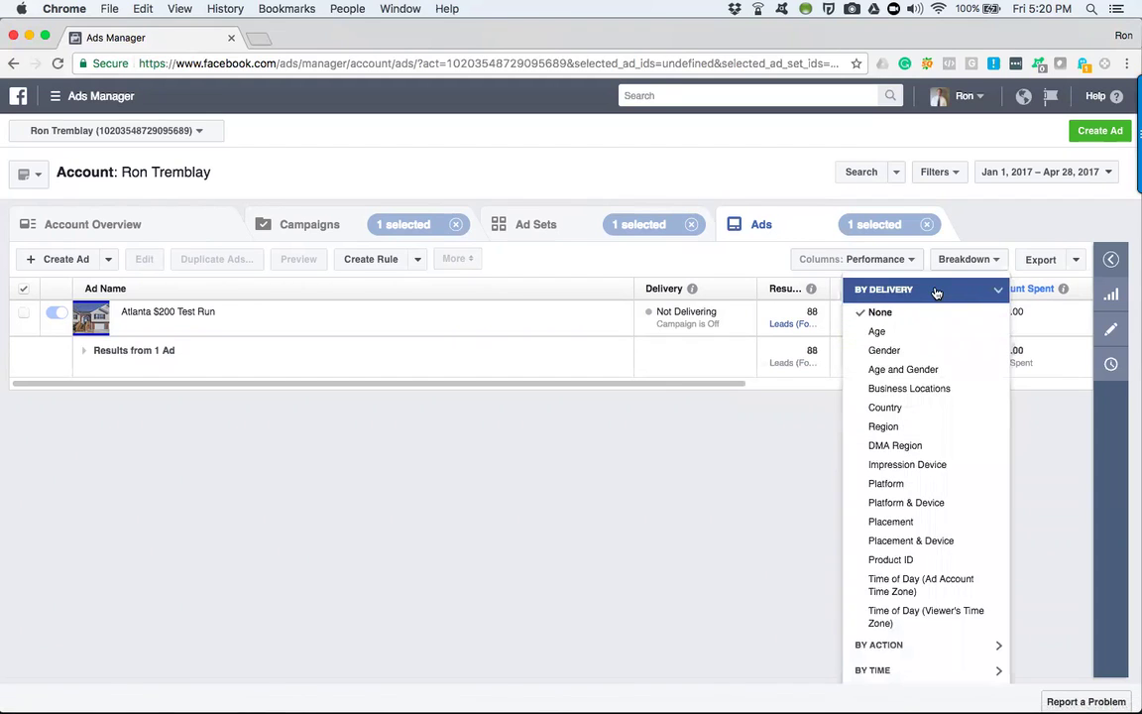
left_click(936, 291)
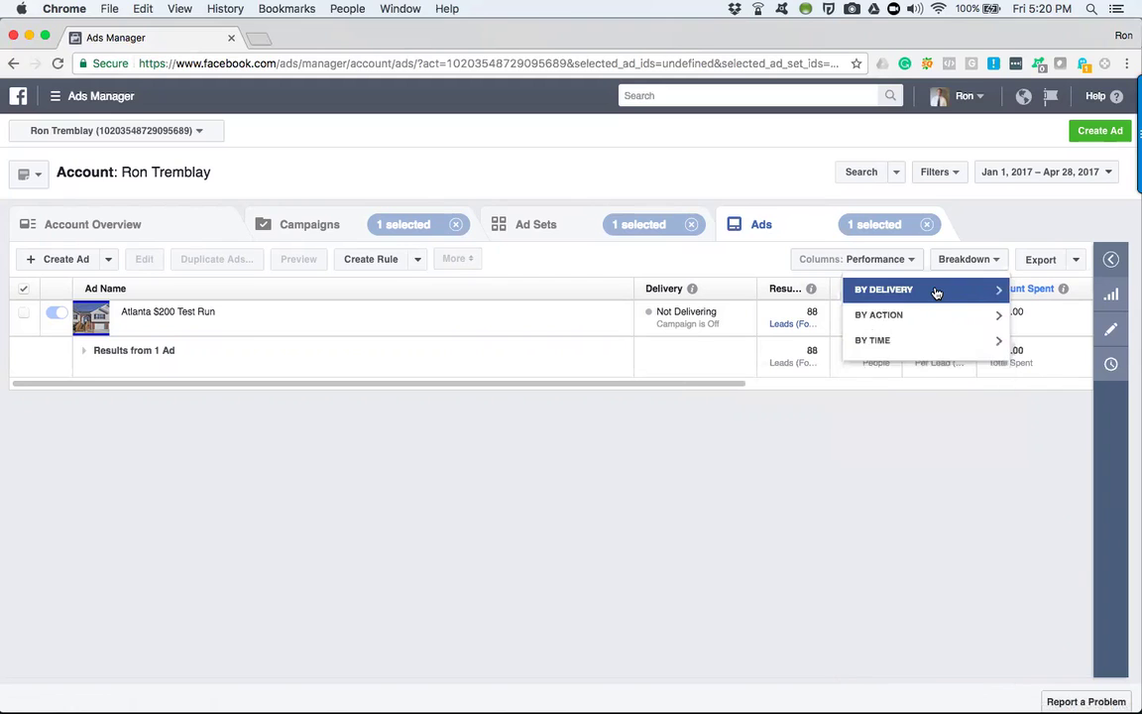
left_click(846, 495)
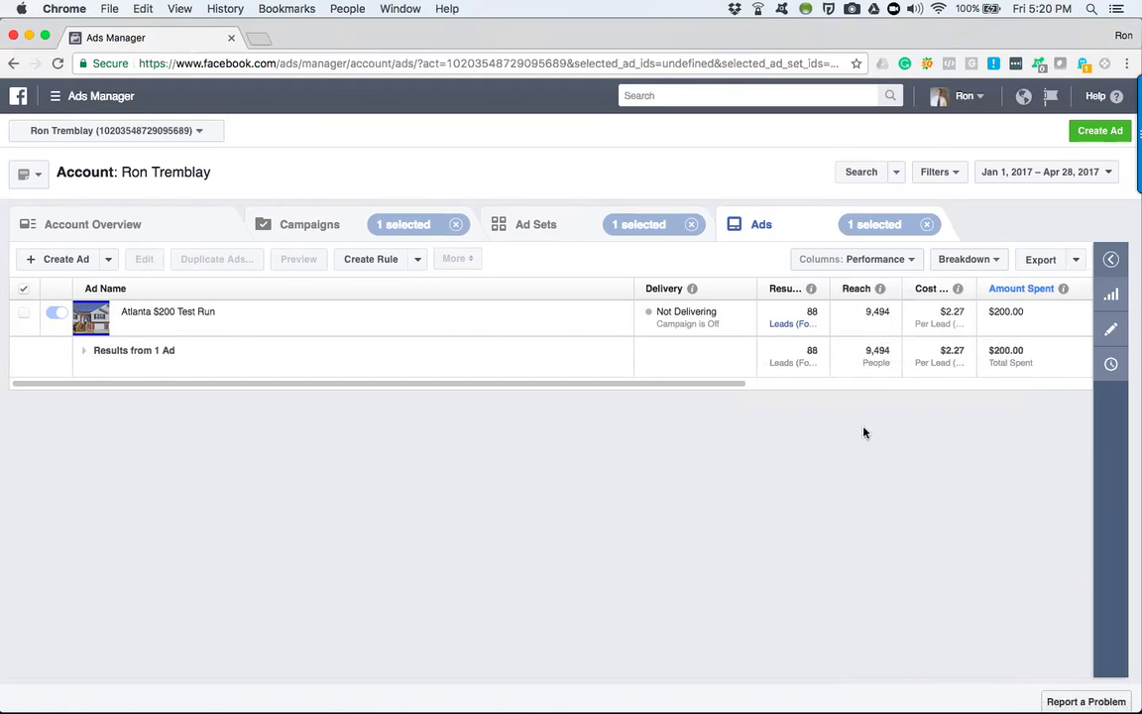
Review the available column presets for the ads table, leaving the current preset selected
left_click(905, 261)
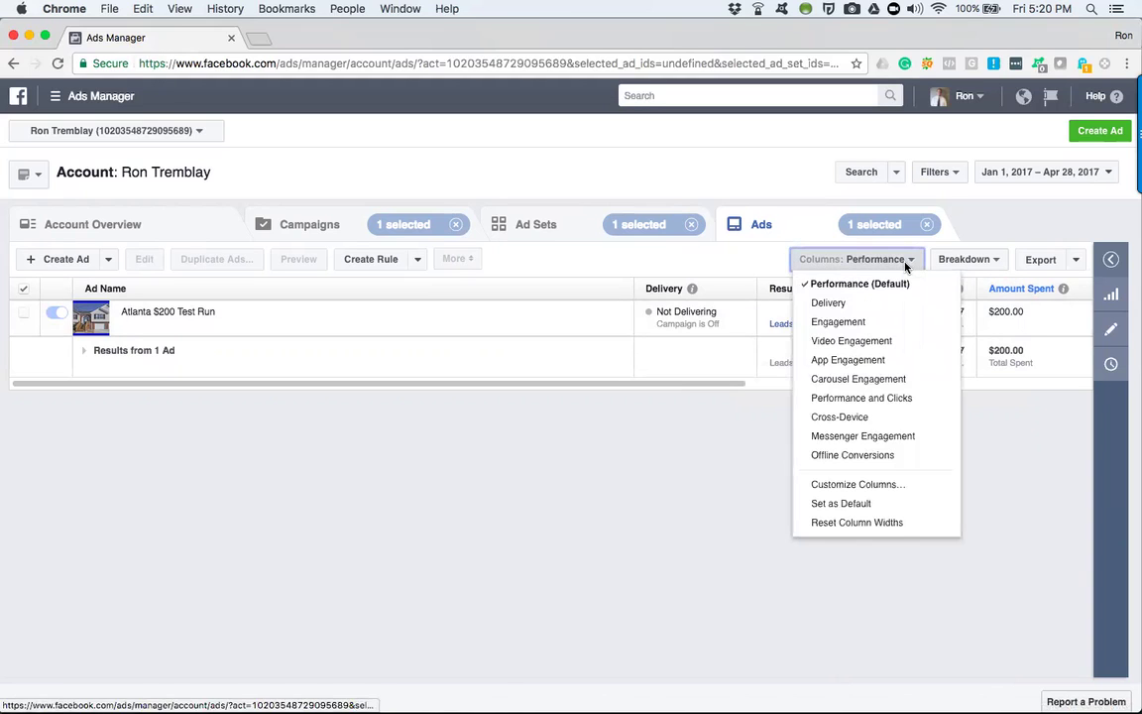
left_click(769, 481)
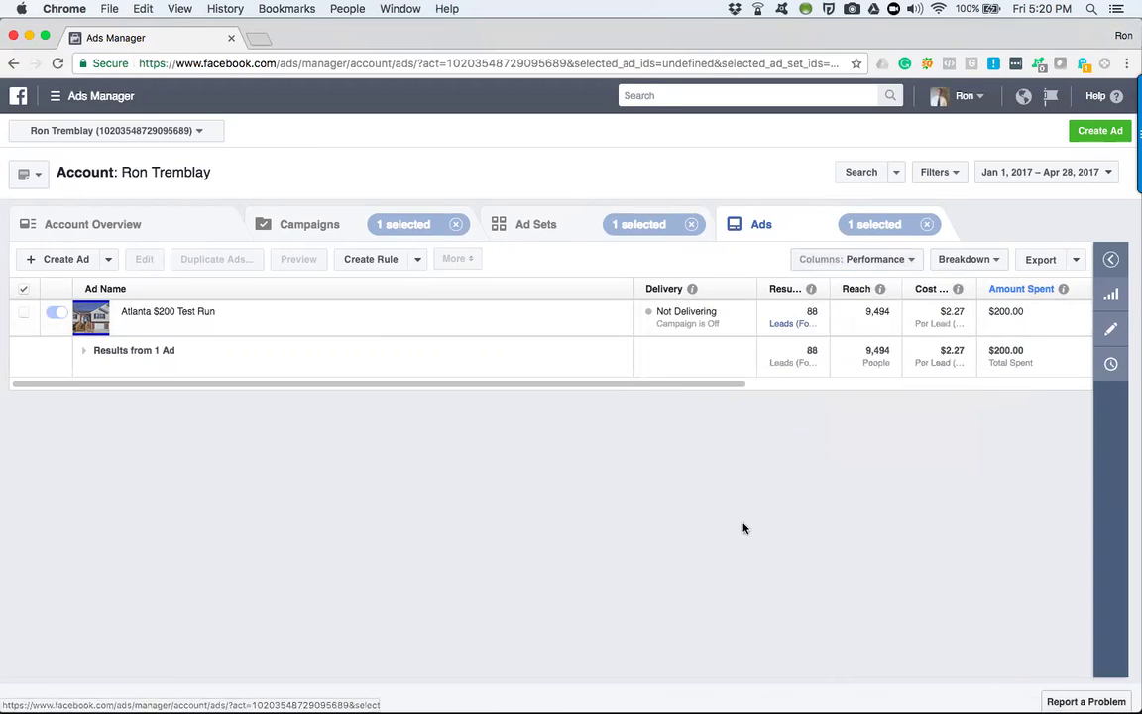